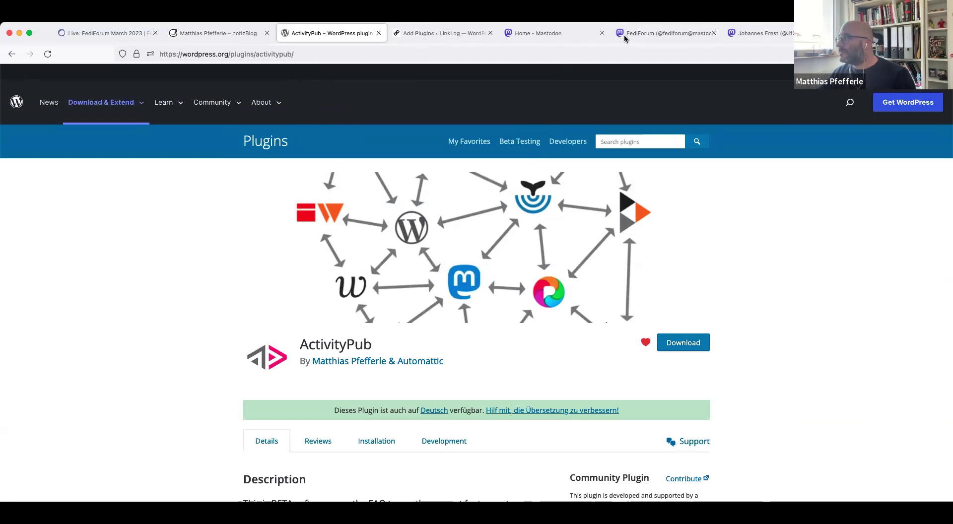
Go to the LinkLog blog's Add Plugins page after reading the ActivityPub plugin listing.
left_click(467, 35)
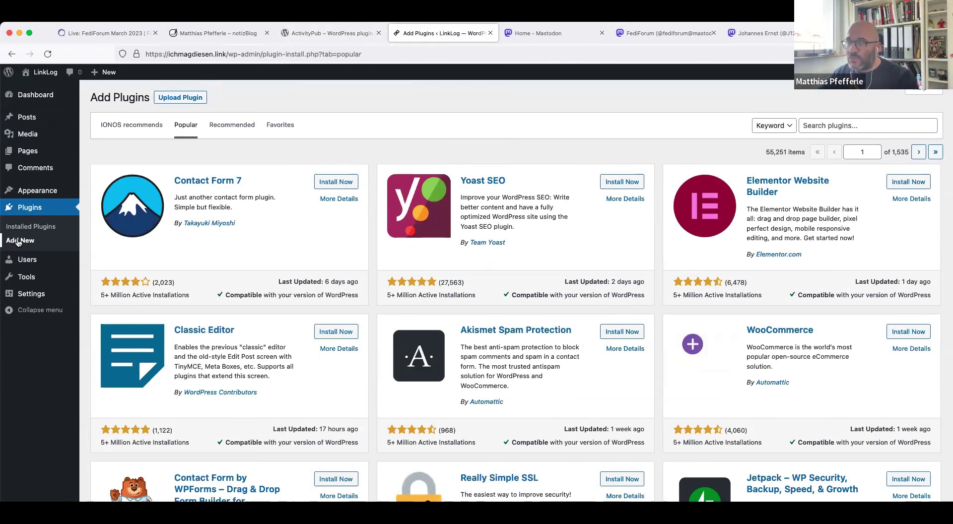
Search plugins for 'activitypub' and find ActivityPub among 8 results, already marked Active.
left_click(812, 123)
type("acti")
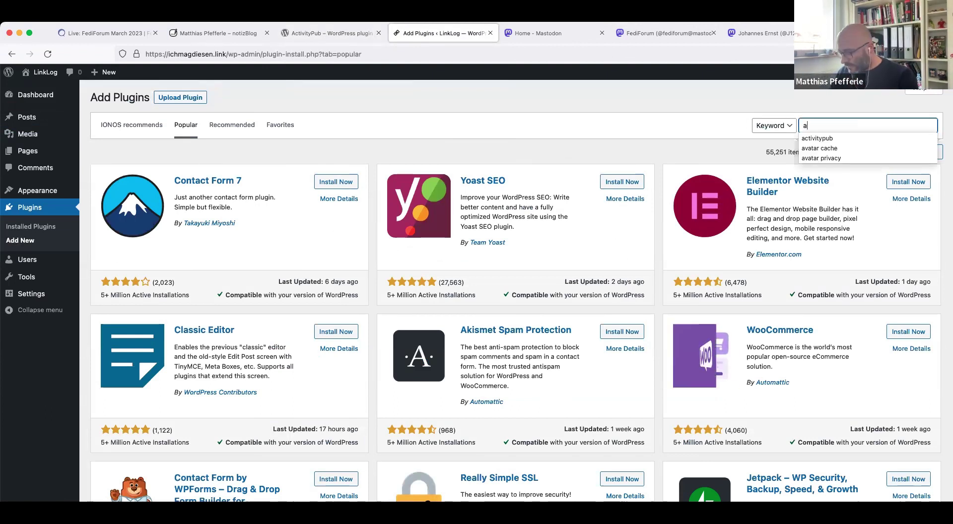
type("vitypub")
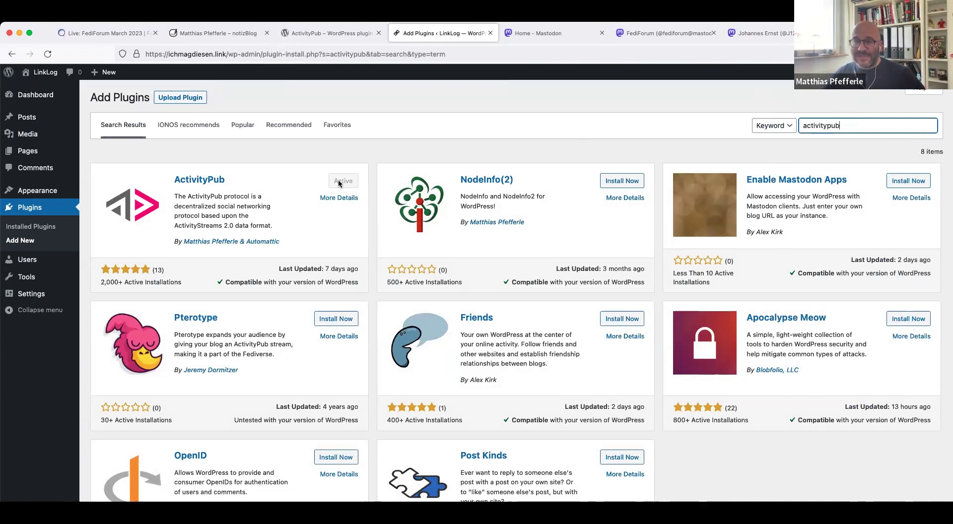
scroll(338, 181, "down", 1)
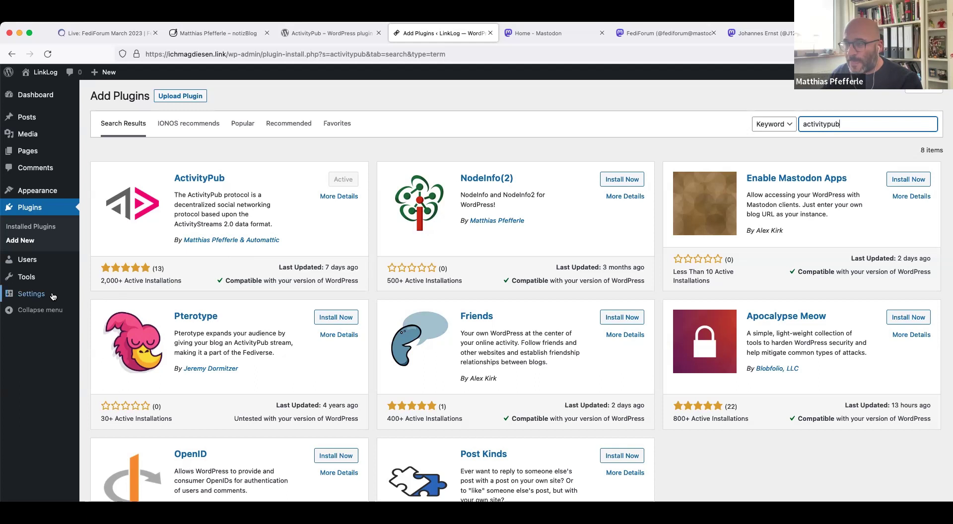
Open Settings > ActivityPub and highlight the blog's Fediverse username and author profile URL.
mouse_move(53, 296)
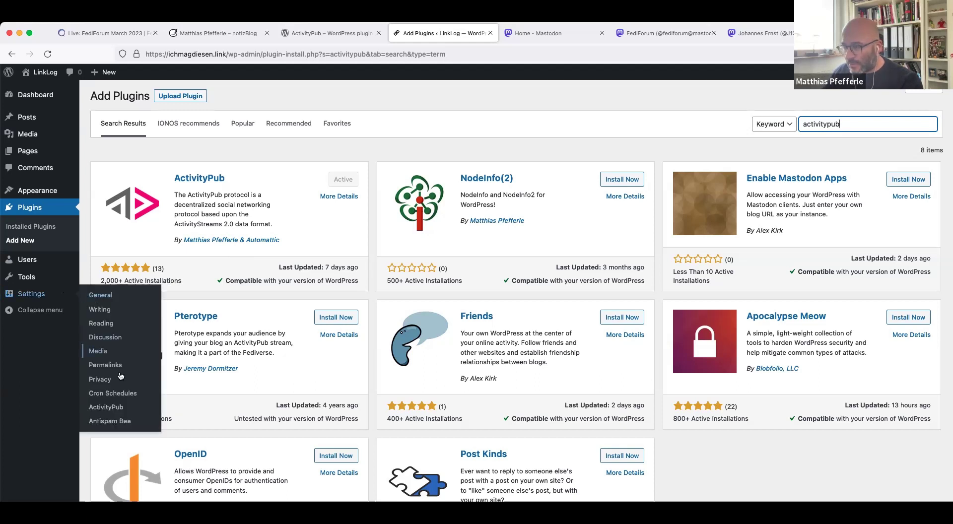
left_click(122, 407)
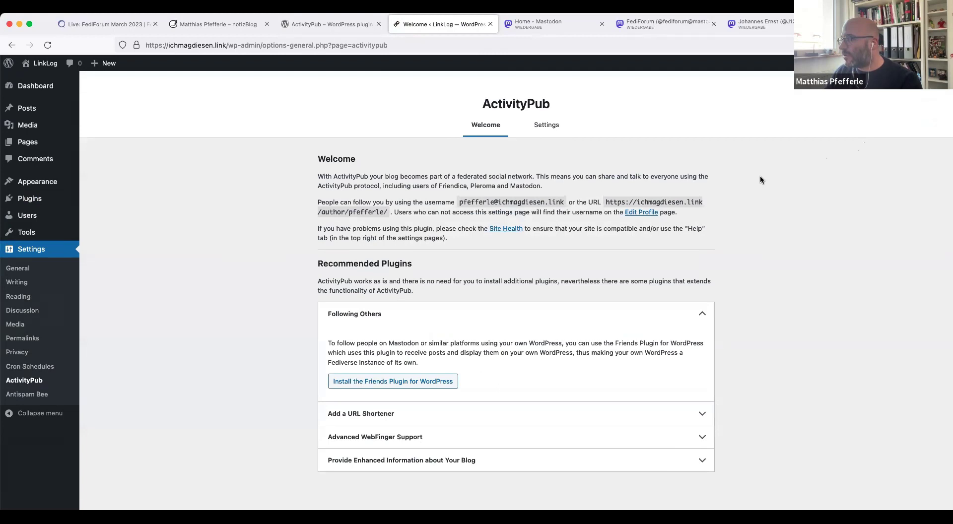
left_click_drag(459, 203, 567, 202)
key("super+c")
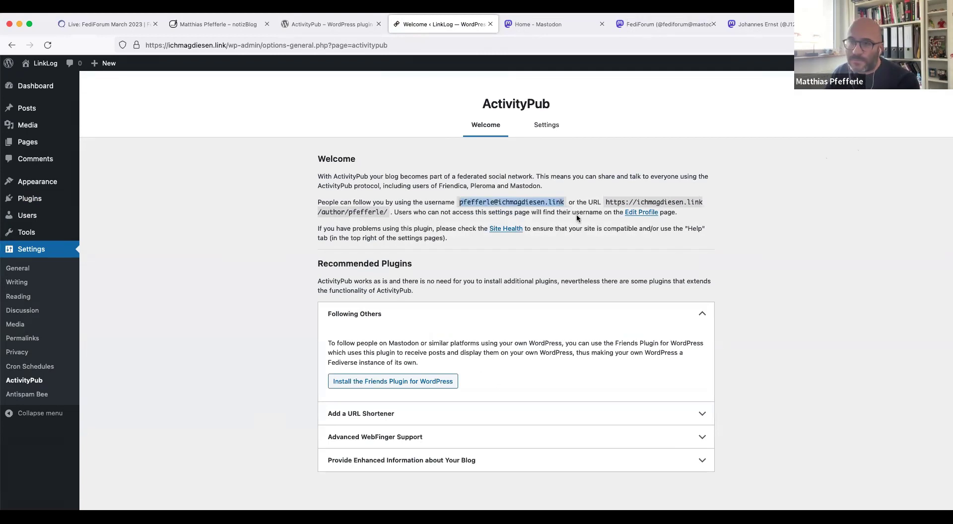
double_click(506, 202)
left_click(511, 202)
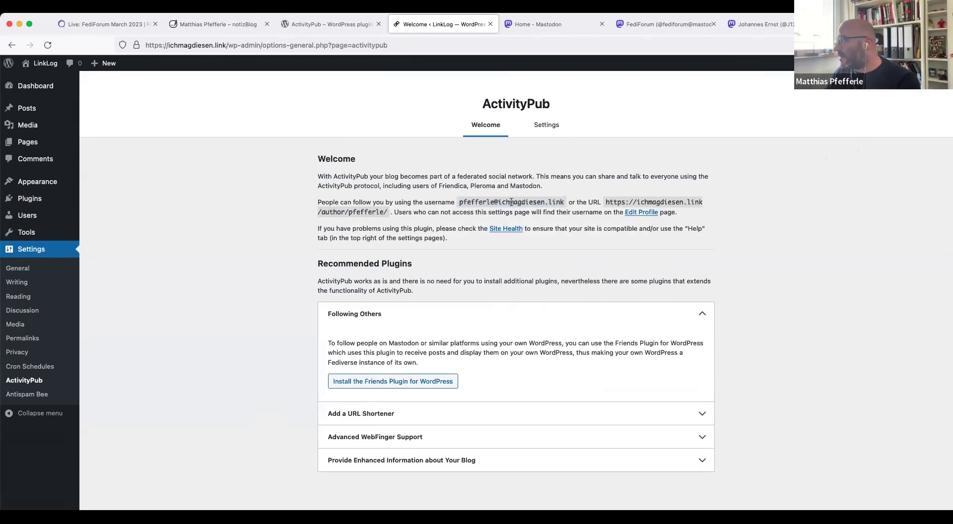
double_click(511, 202)
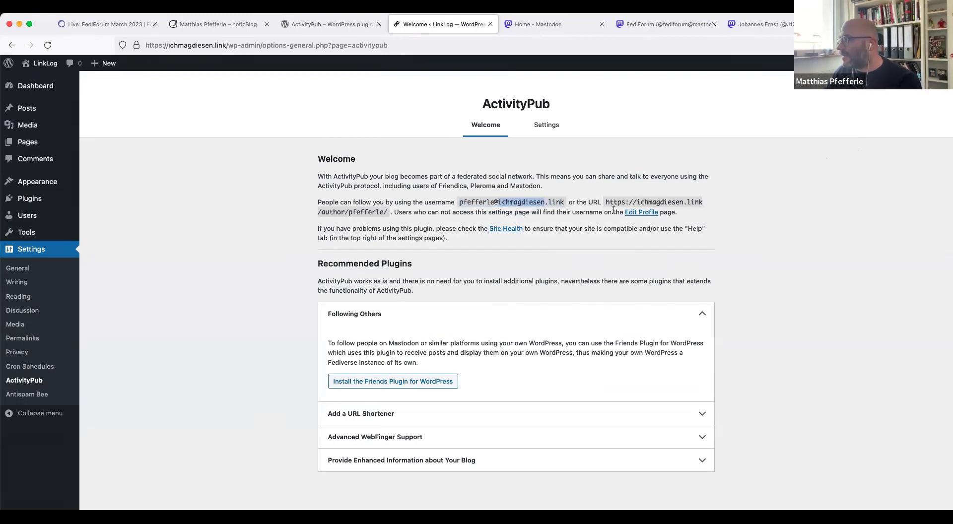
left_click_drag(605, 201, 387, 212)
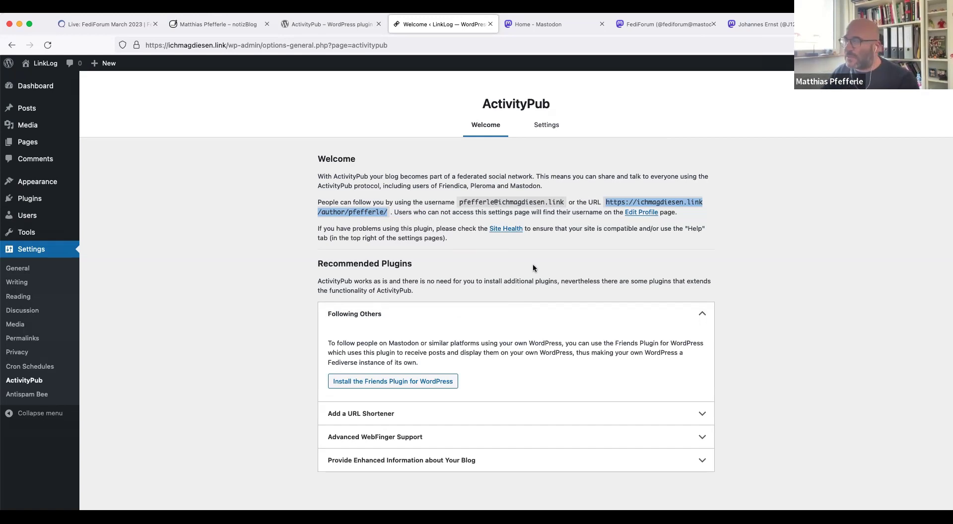
Review the ActivityPub Settings tab's custom title, content, hashtags and shortlink template and 3-image limit.
left_click(550, 126)
scroll(640, 247, "down", 3)
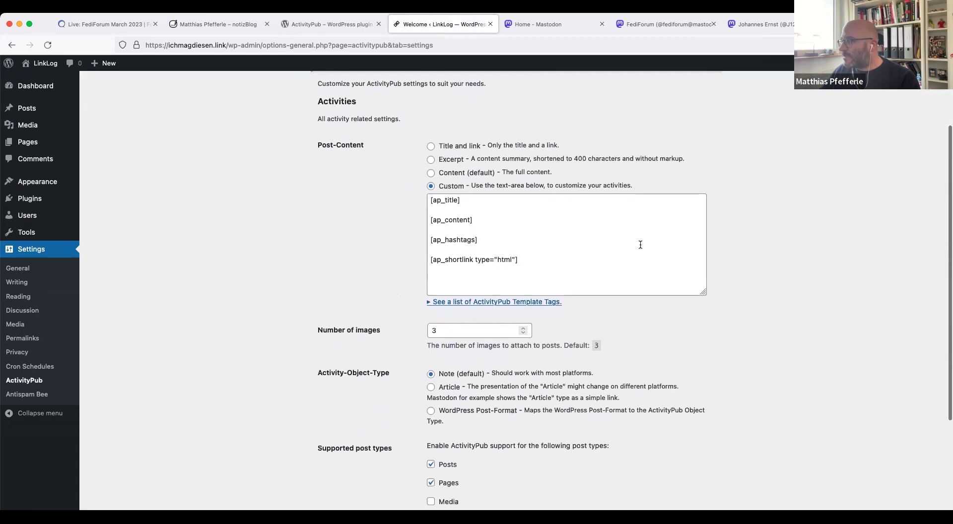
scroll(640, 245, "down", 2)
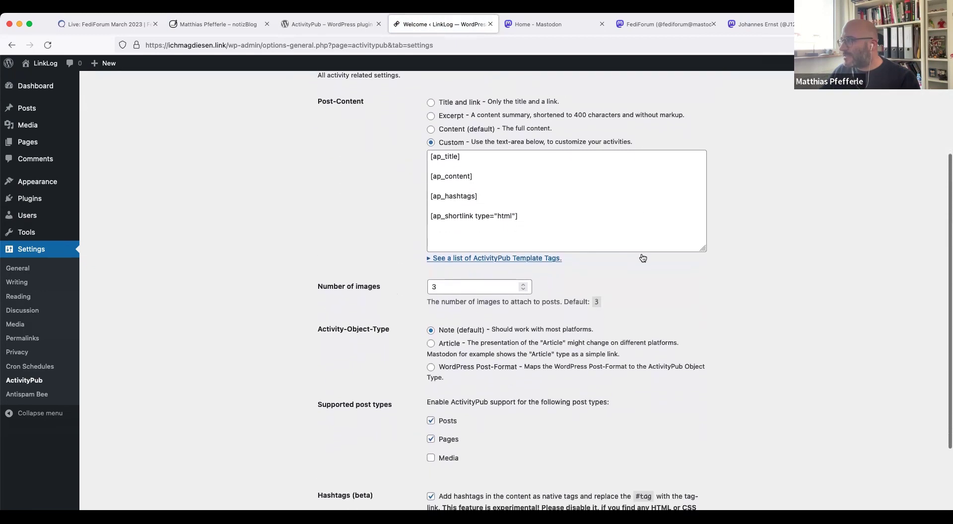
scroll(642, 258, "down", 1)
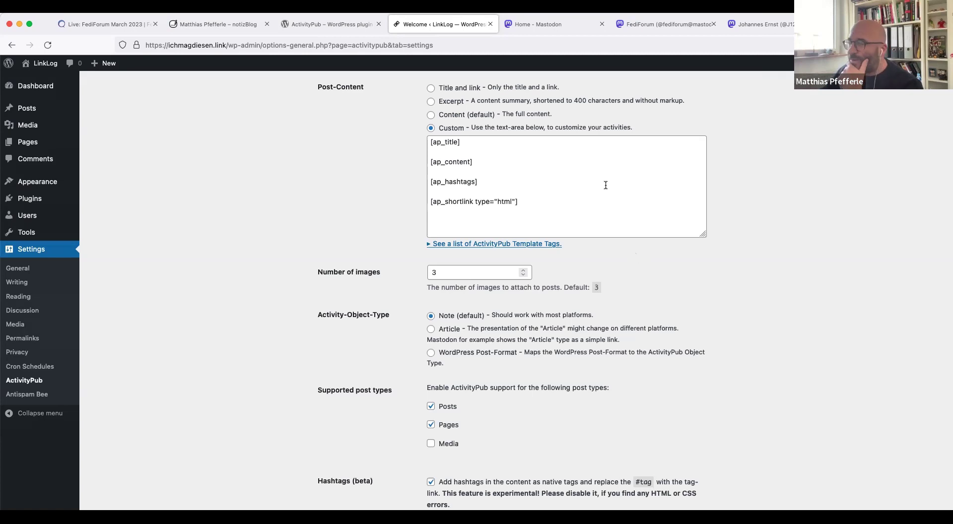
left_click_drag(566, 205, 430, 145)
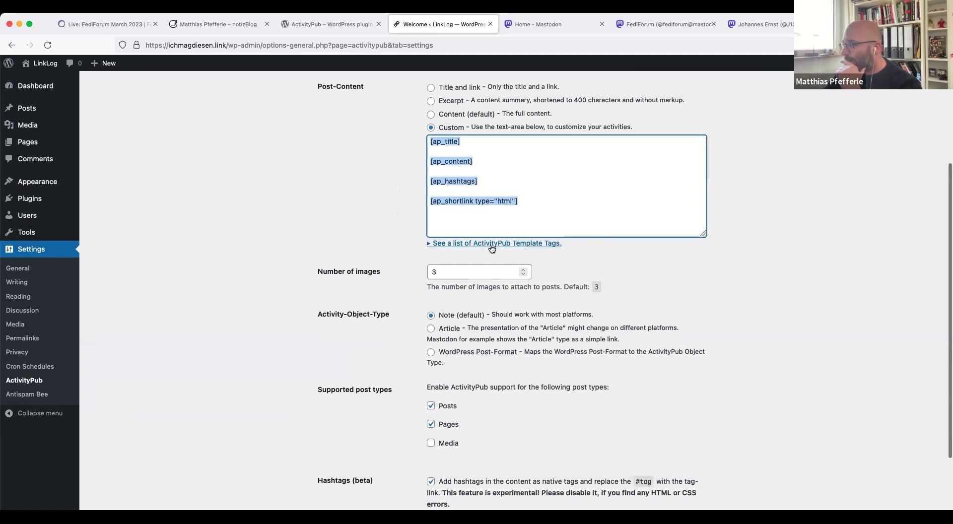
scroll(491, 248, "down", 2)
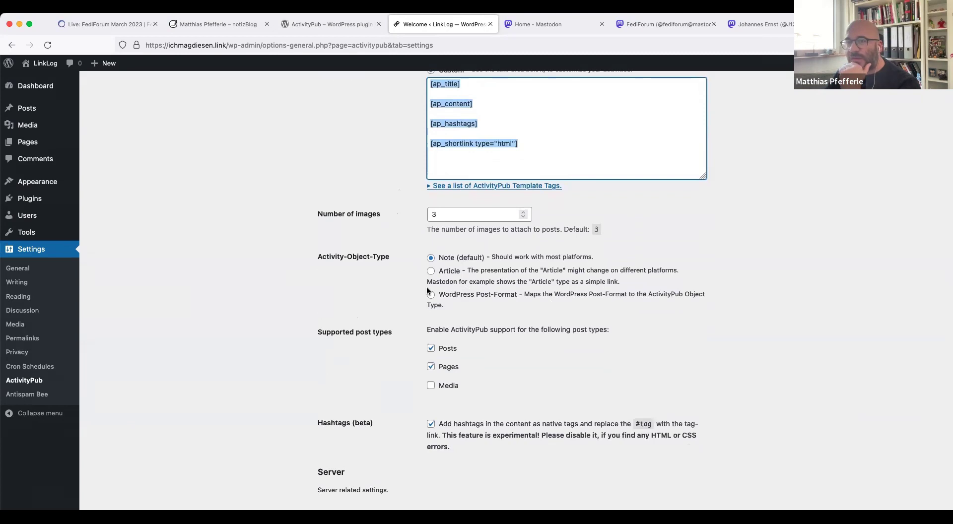
scroll(524, 282, "down", 2)
scroll(528, 285, "up", 4)
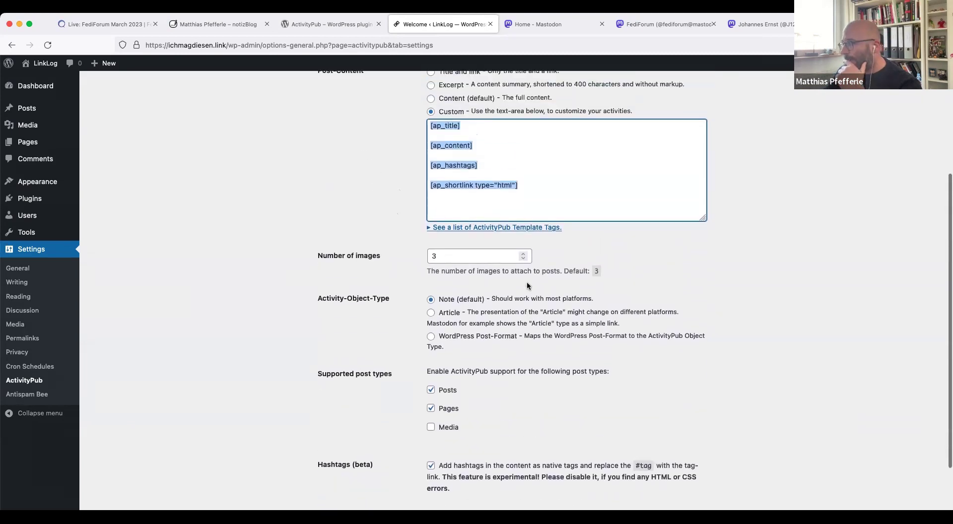
scroll(527, 286, "up", 6)
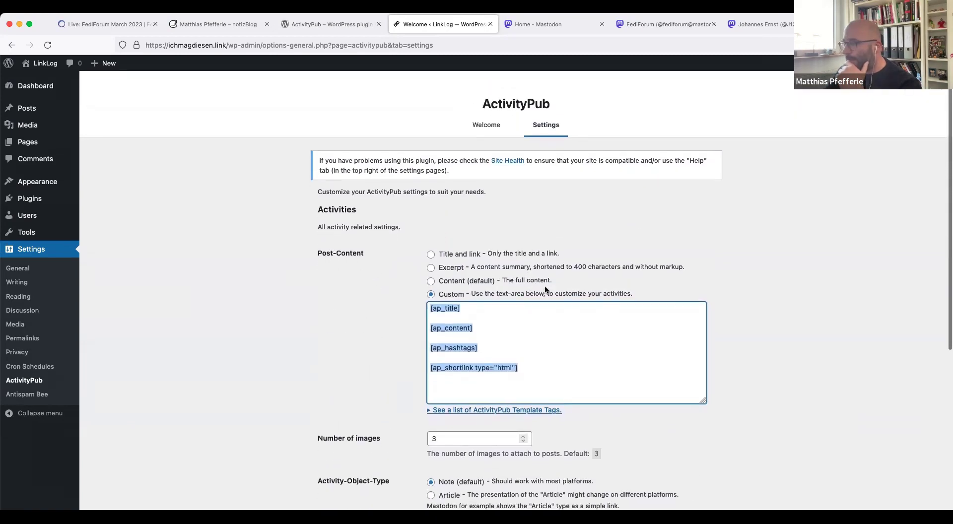
Review the Users > Followers (Fediverse) list of 11 followers, glancing at Mastodon.
mouse_move(58, 216)
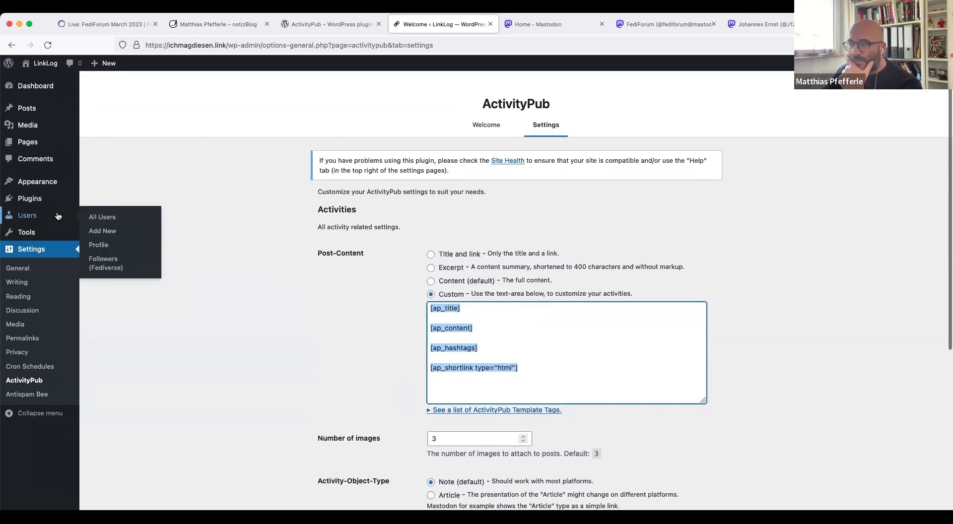
left_click(113, 263)
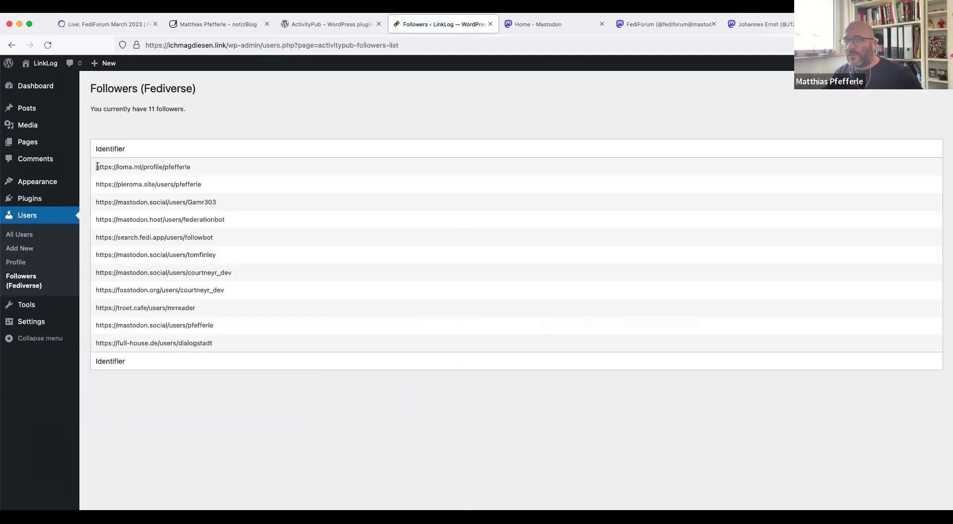
left_click_drag(99, 167, 249, 342)
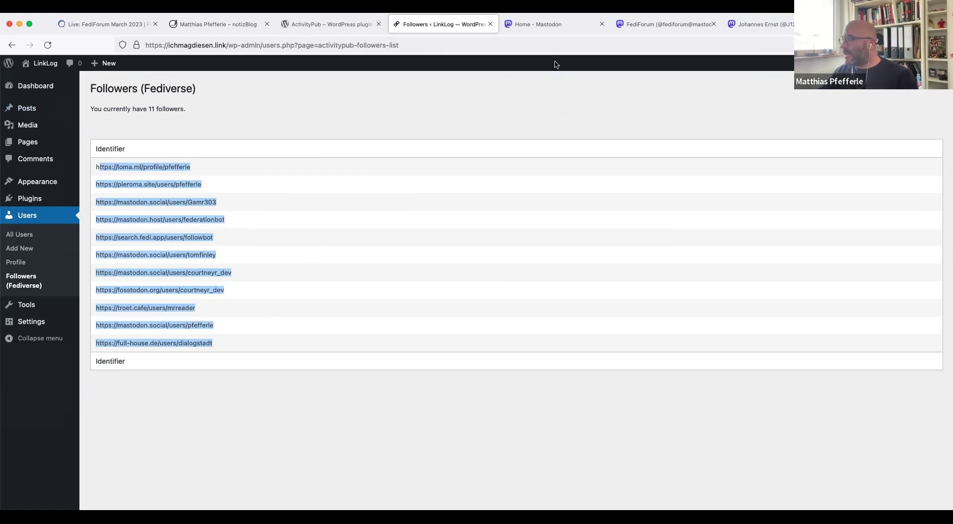
left_click(543, 28)
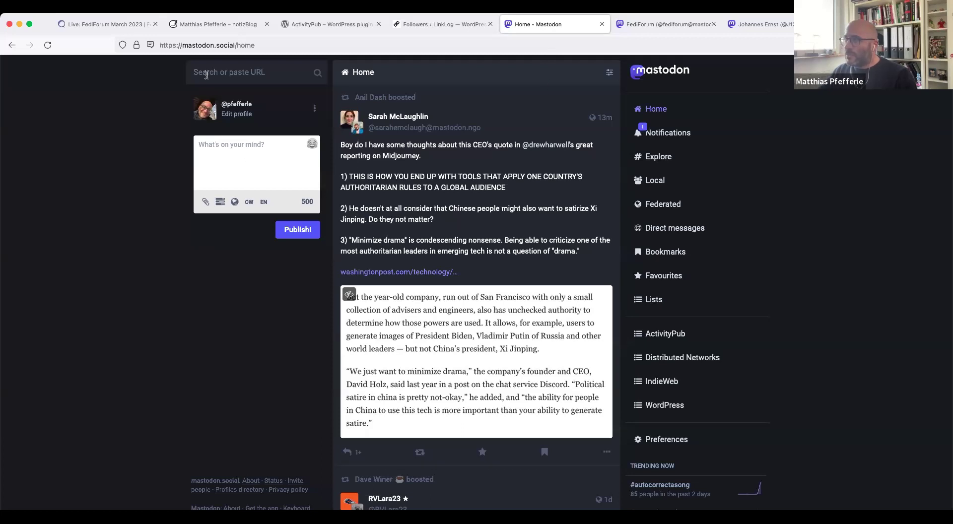
left_click(434, 26)
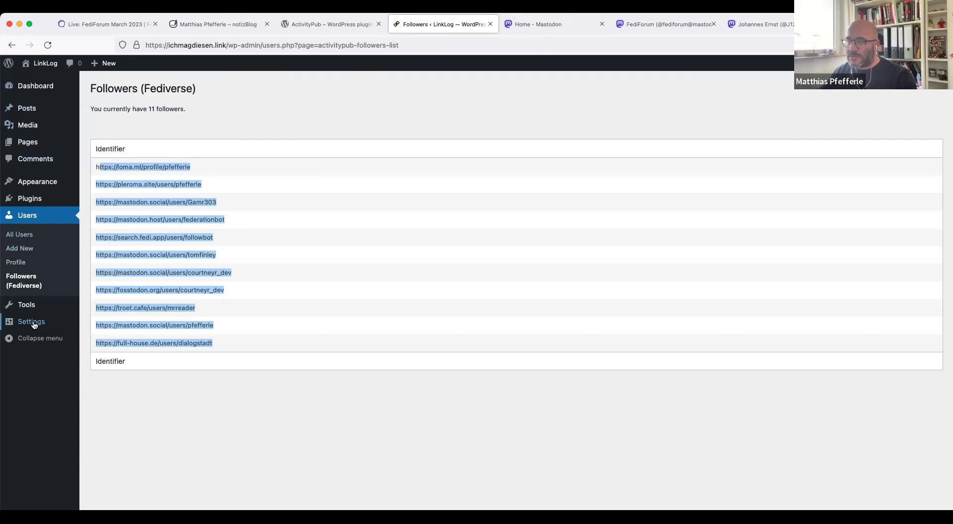
Return to the ActivityPub welcome page and select the blog's username for copying.
mouse_move(30, 322)
left_click(110, 436)
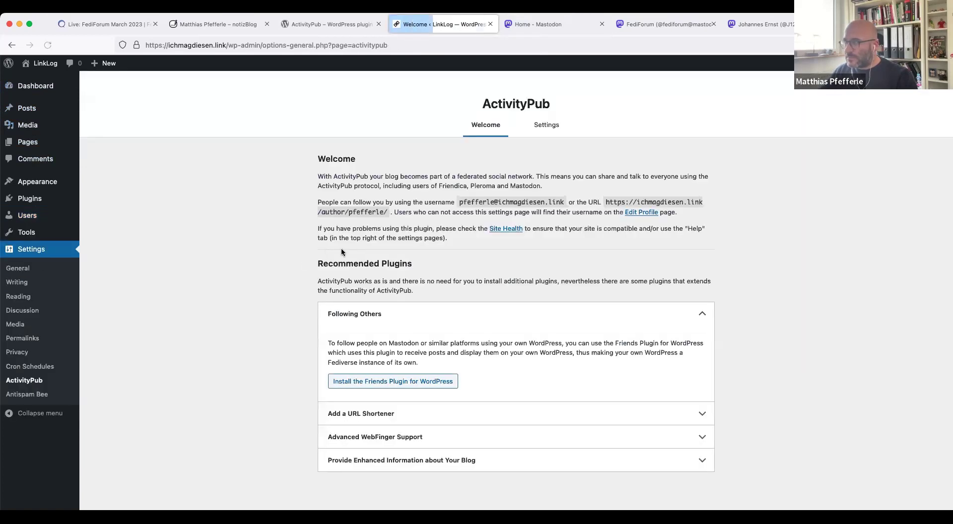
left_click_drag(459, 202, 560, 199)
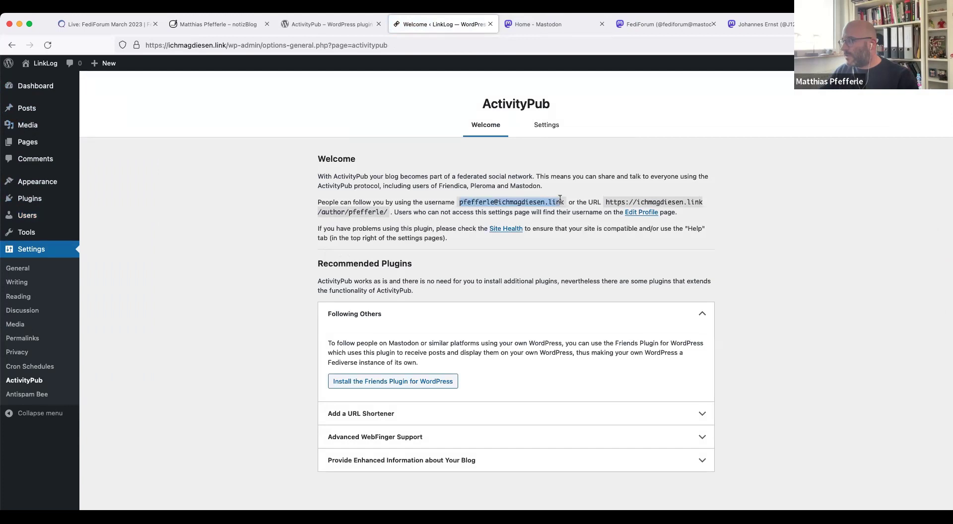
Search Mastodon for the pasted blog handle and open its profile.
left_click(539, 24)
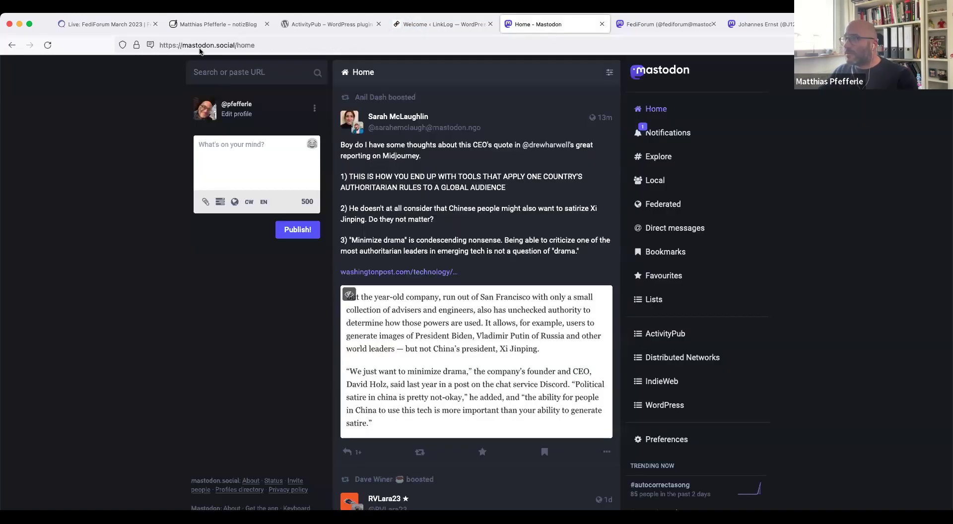
left_click(213, 72)
key("super+v")
key("Return")
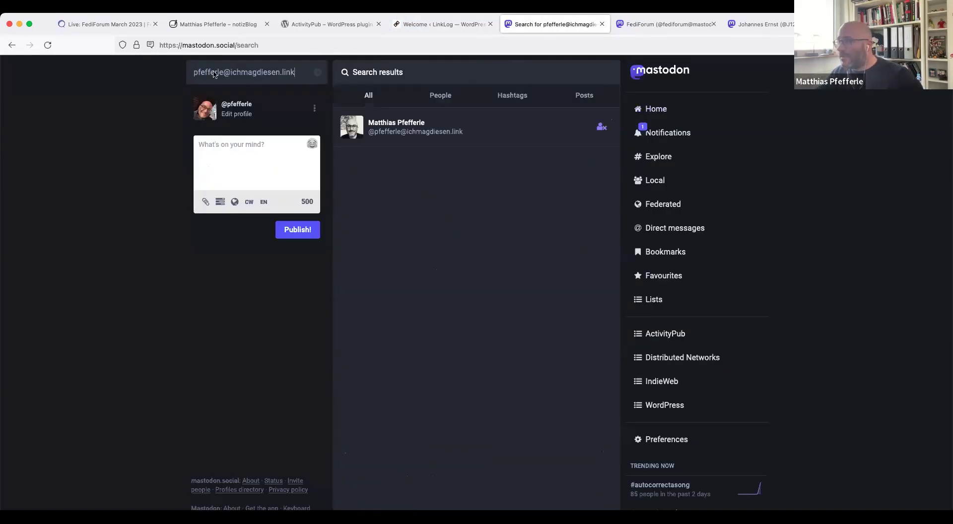
left_click(411, 125)
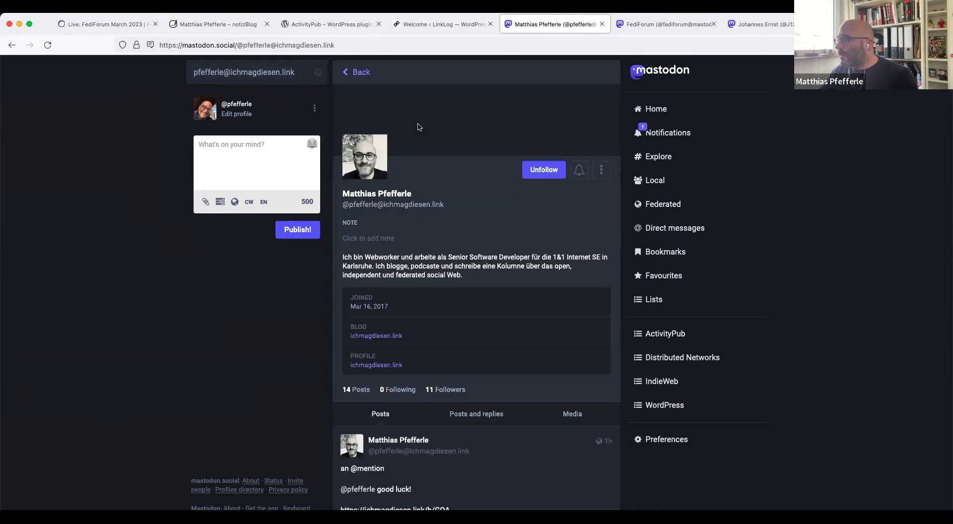
Read the profile's bio, 14 posts and 11 followers, then go back to WordPress.
scroll(464, 137, "down", 2)
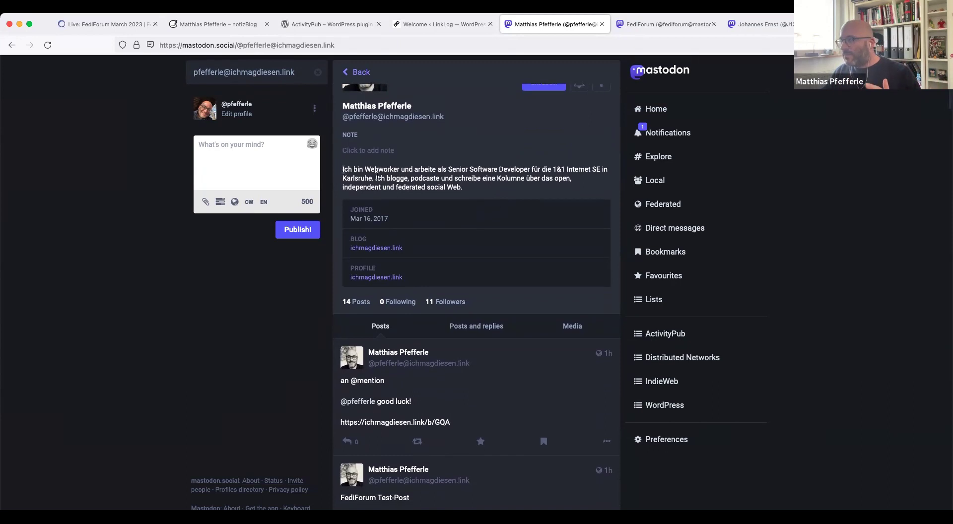
left_click_drag(342, 169, 487, 197)
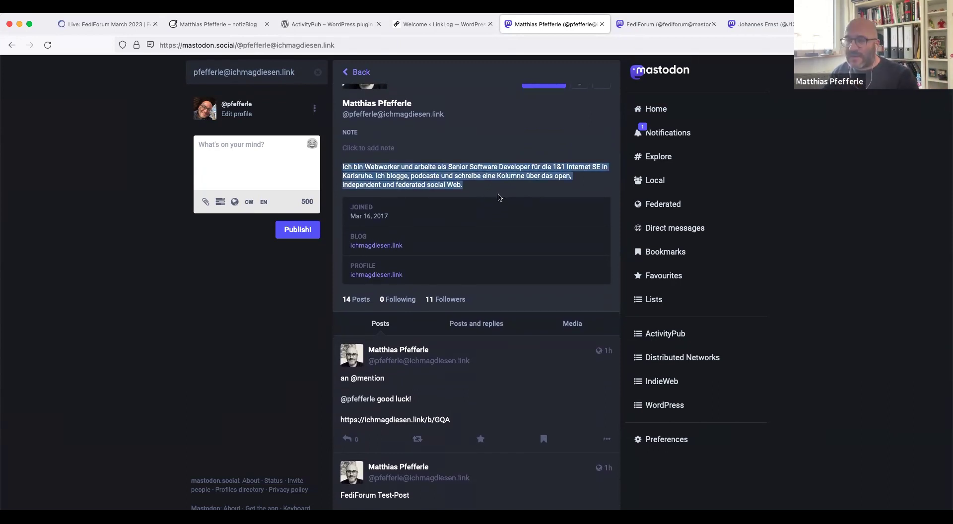
left_click_drag(477, 181, 376, 171)
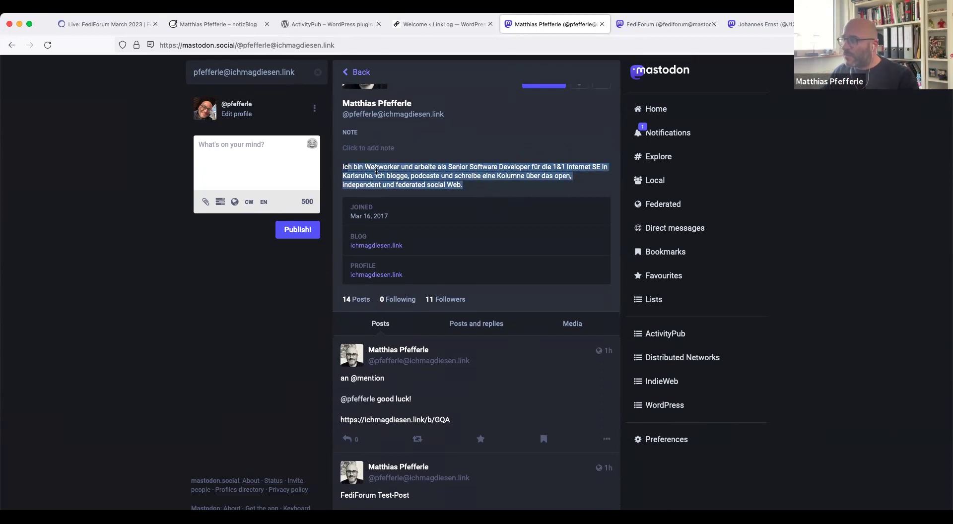
scroll(518, 217, "down", 2)
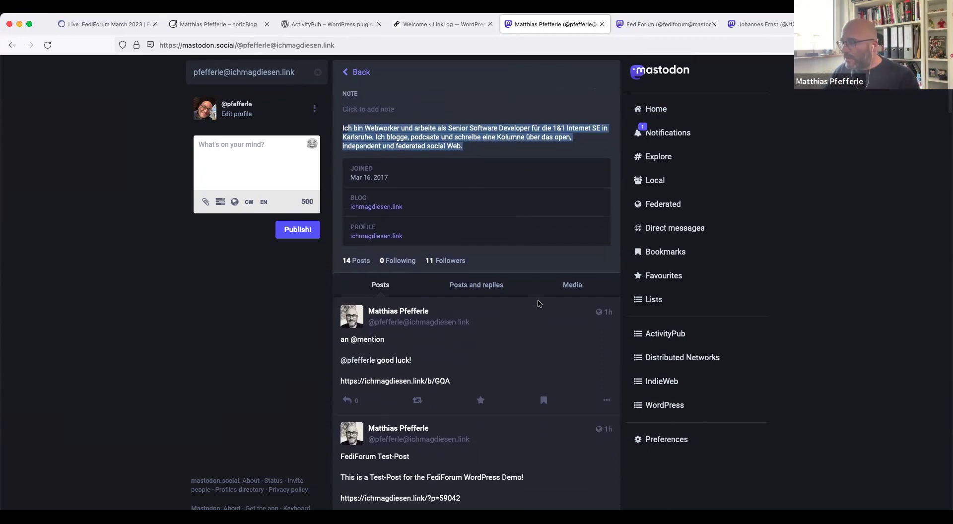
scroll(536, 230, "up", 3)
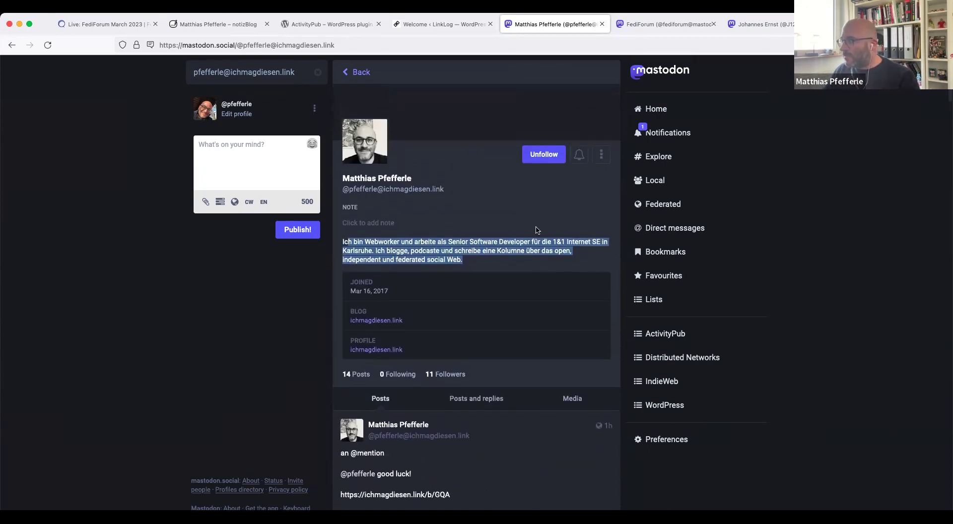
left_click(437, 24)
Start a new post from Posts > All Posts > Add New.
mouse_move(27, 108)
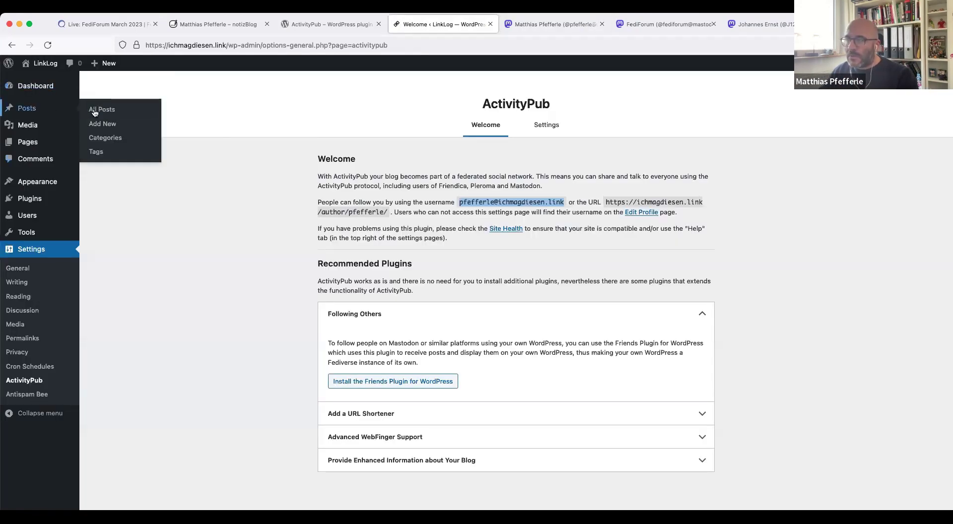
left_click(98, 113)
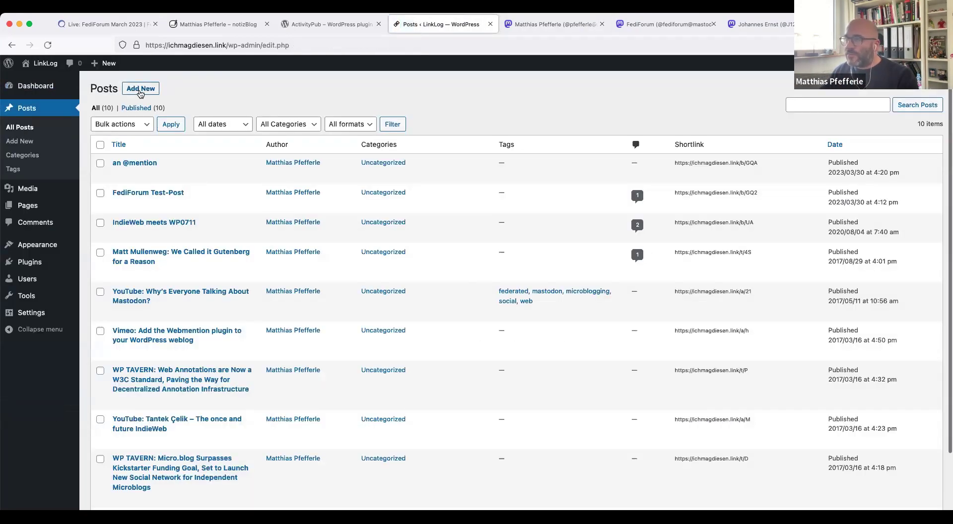
left_click(141, 91)
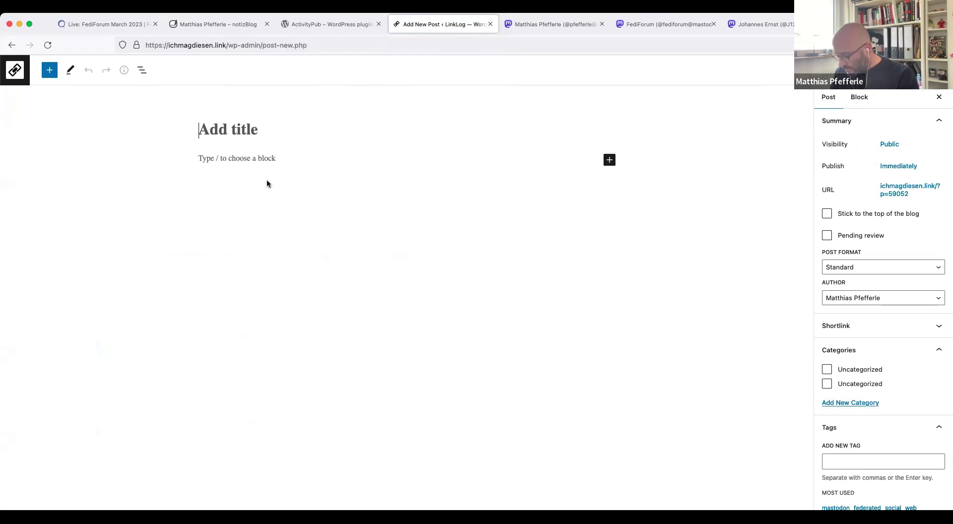
Title the post 'a live demo for the FediForum' and begin the body 'what could go wrong?'.
type("a live e")
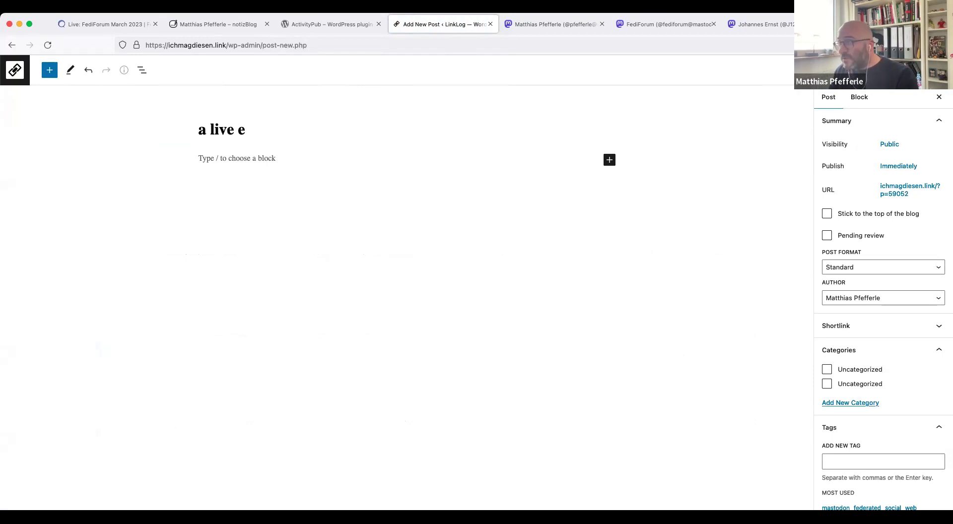
key("BackSpace")
type("demo for f")
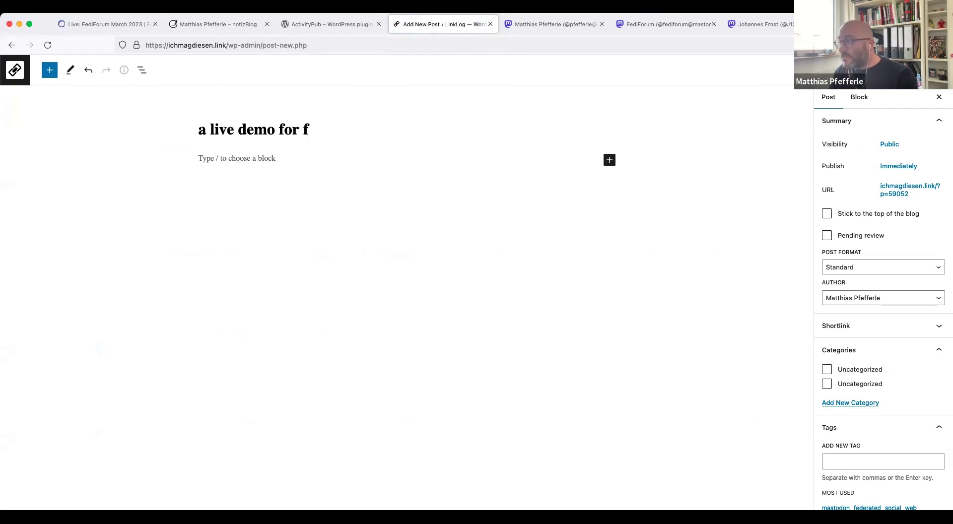
key("BackSpace")
type("the Fe")
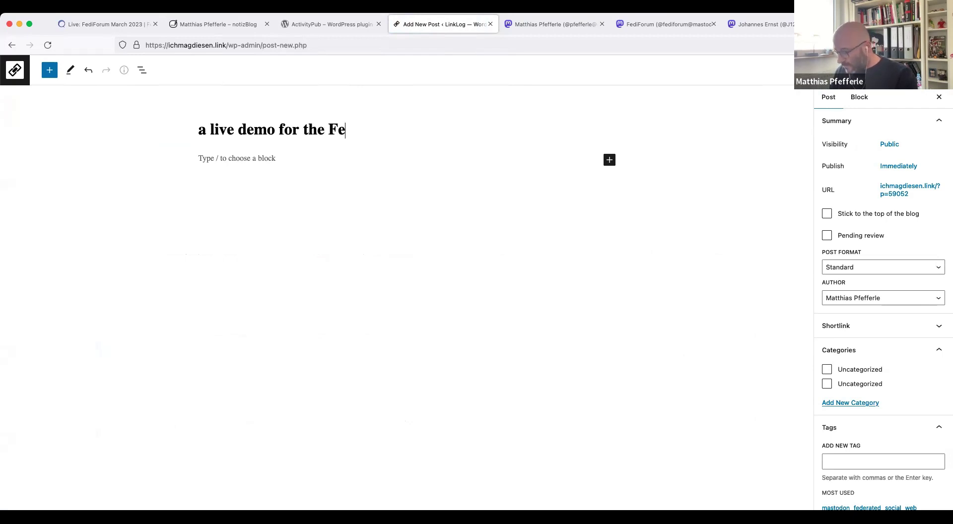
type("diForum")
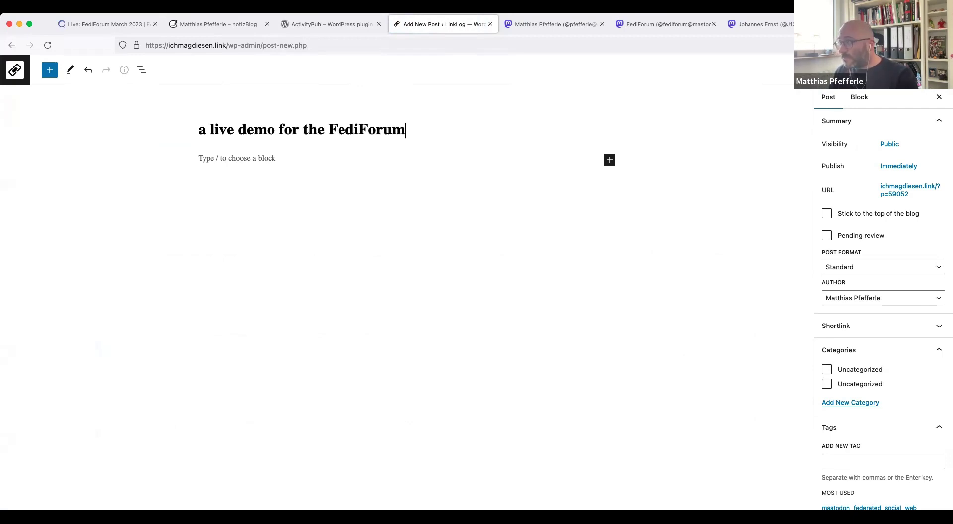
key("Return")
type("what could go wrong?")
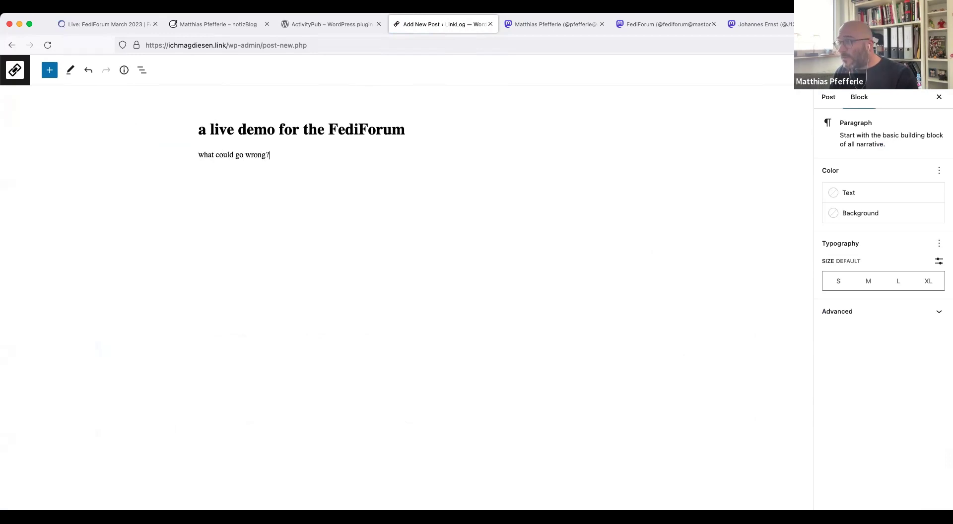
left_click(828, 97)
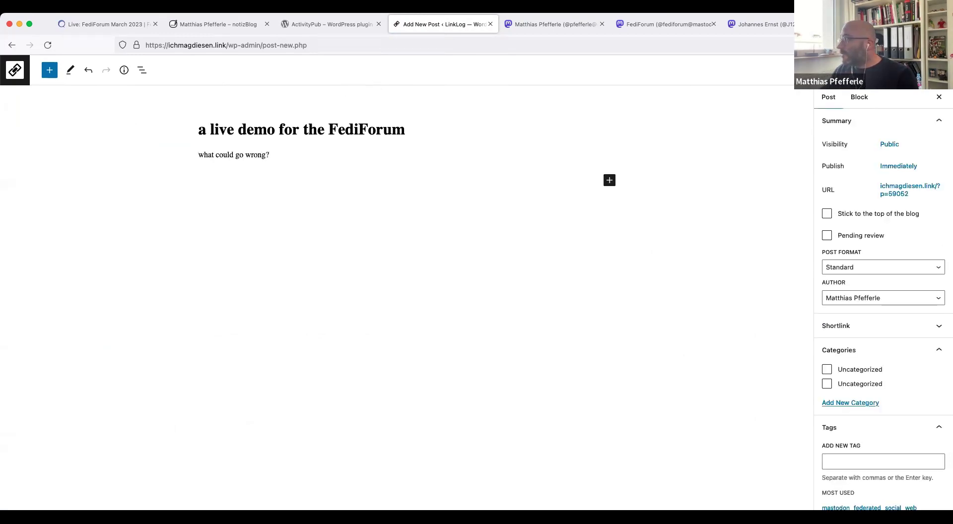
Publish the FediForum demo post, then find and open it on the Mastodon home timeline.
left_click(888, 70)
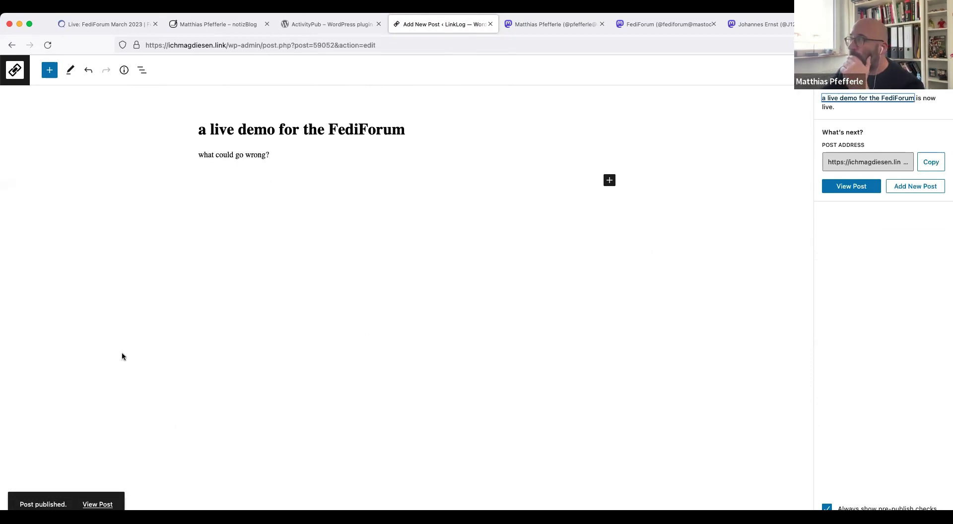
left_click(97, 504)
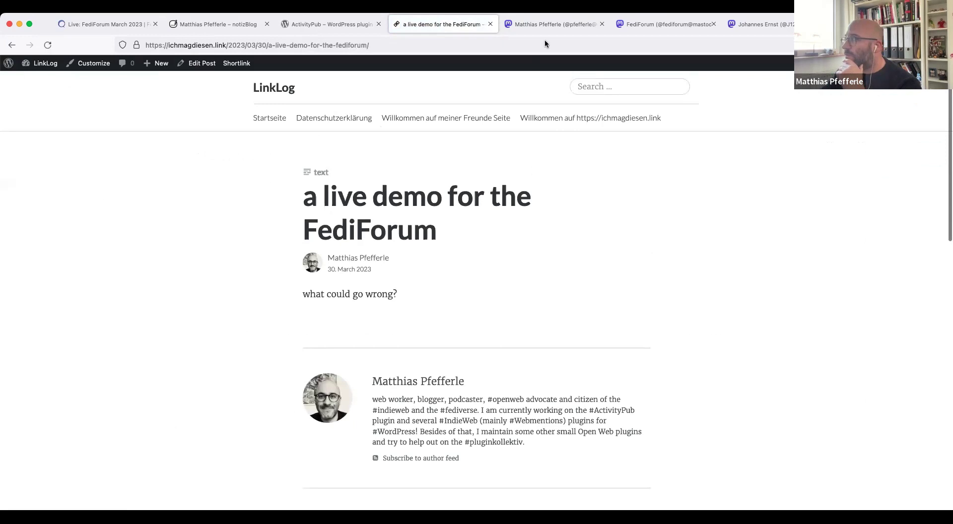
left_click(549, 26)
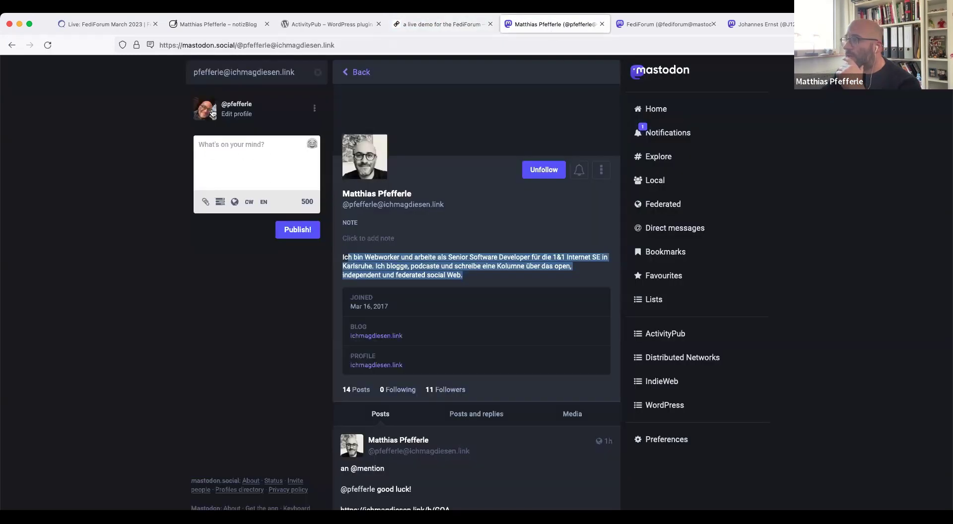
left_click(358, 74)
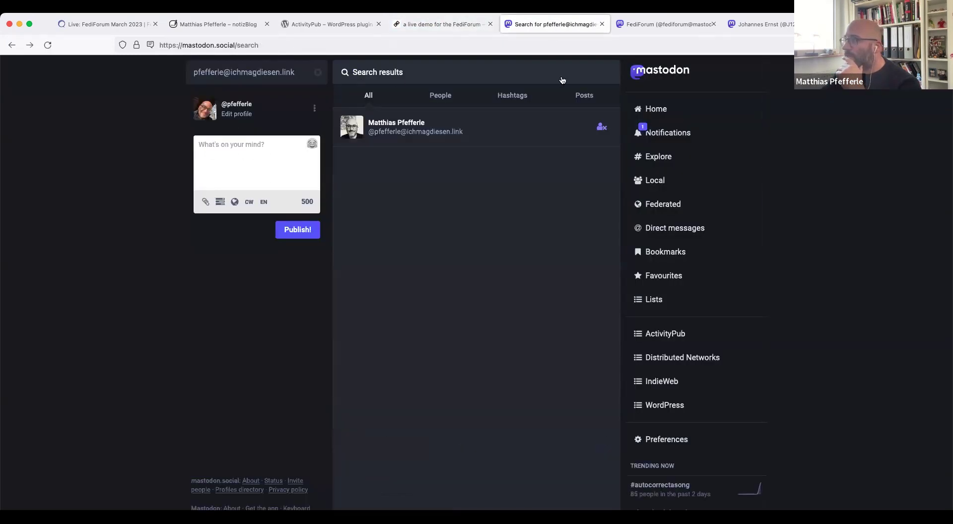
left_click(639, 78)
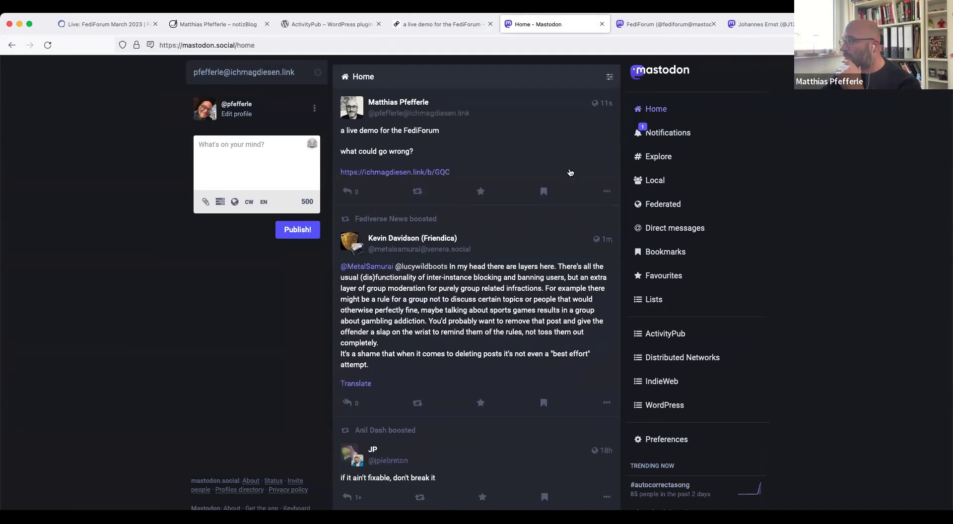
scroll(570, 172, "down", 1)
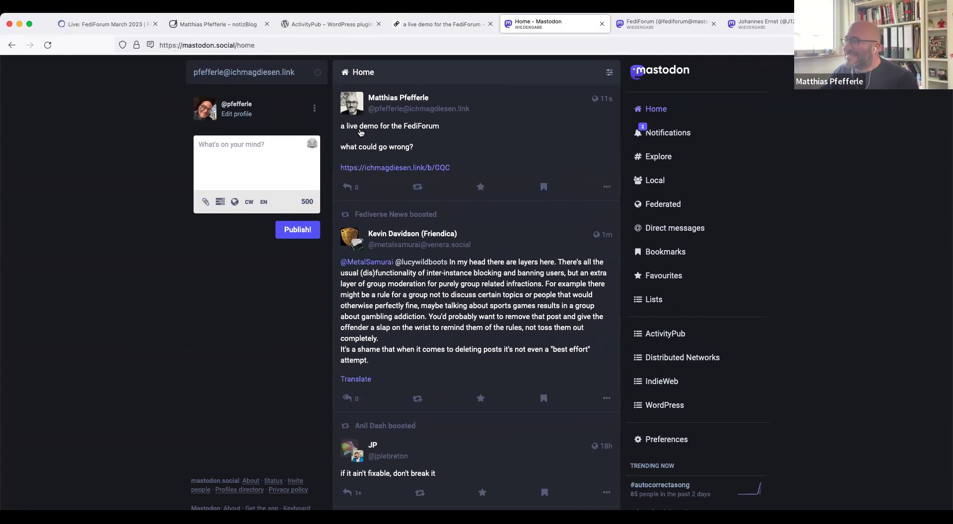
left_click_drag(341, 126, 506, 174)
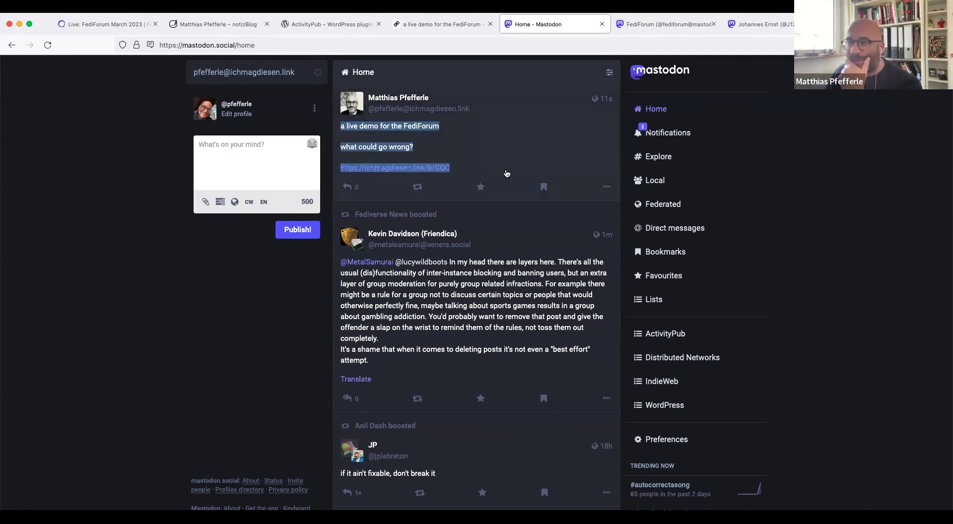
left_click(400, 148)
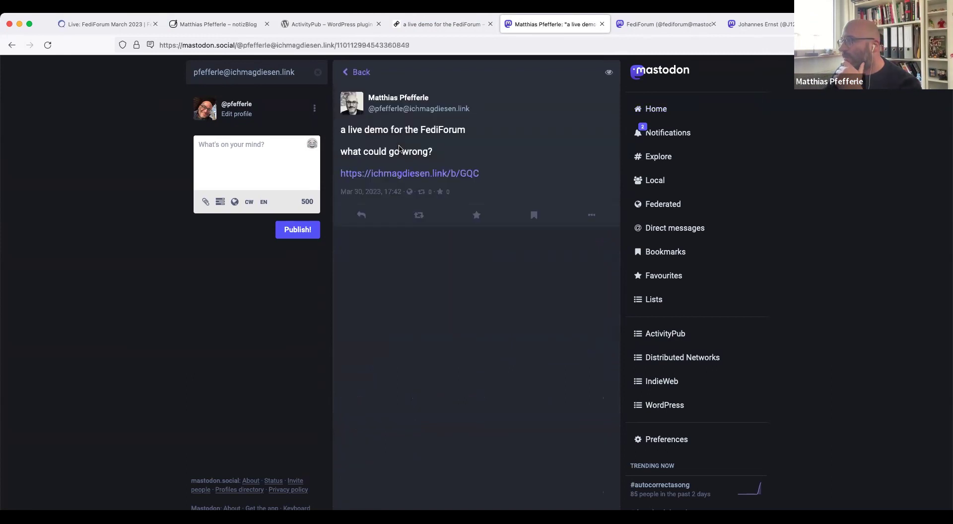
Start a new post via New > Post titled 'this is a simple mention post', body beginning 'hello'.
left_click(449, 32)
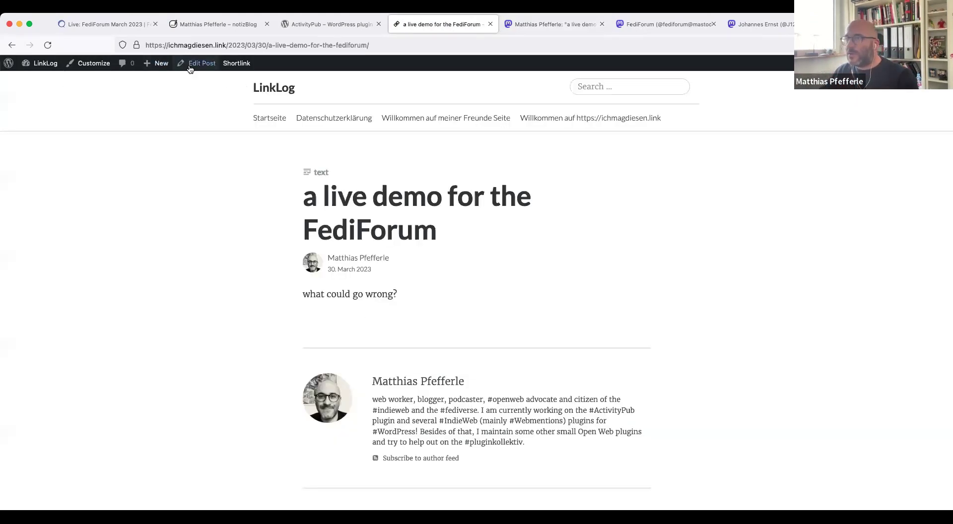
mouse_move(158, 63)
left_click(159, 80)
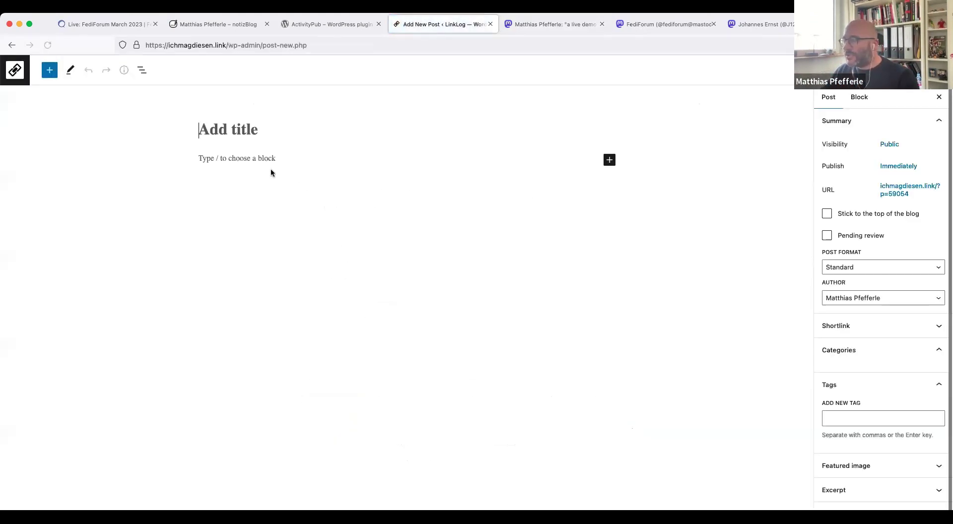
type("a")
key("BackSpace")
type("t")
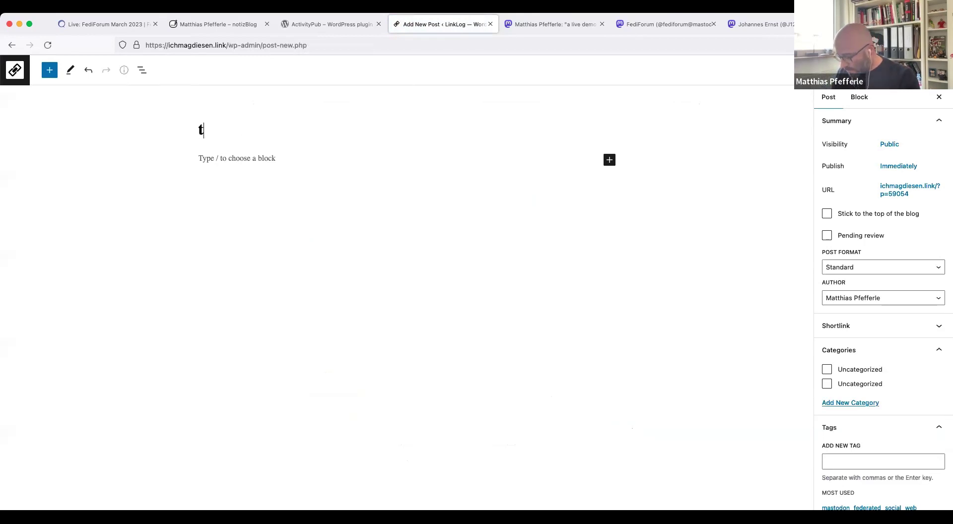
type("his is a sim")
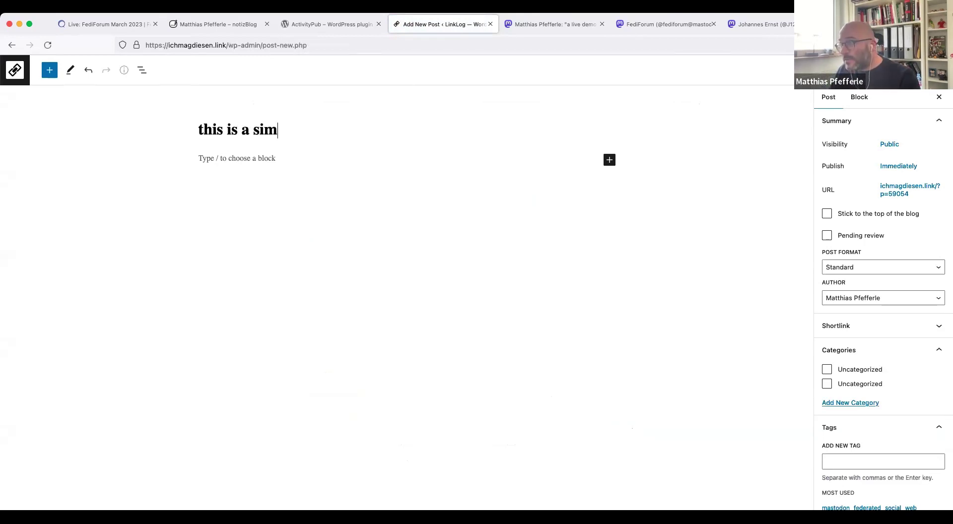
type("ple mention post")
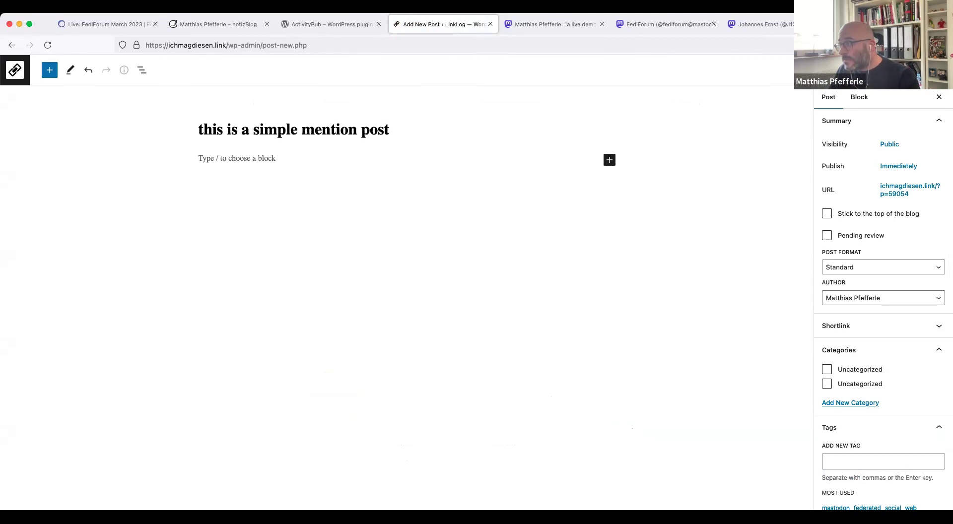
key("Return")
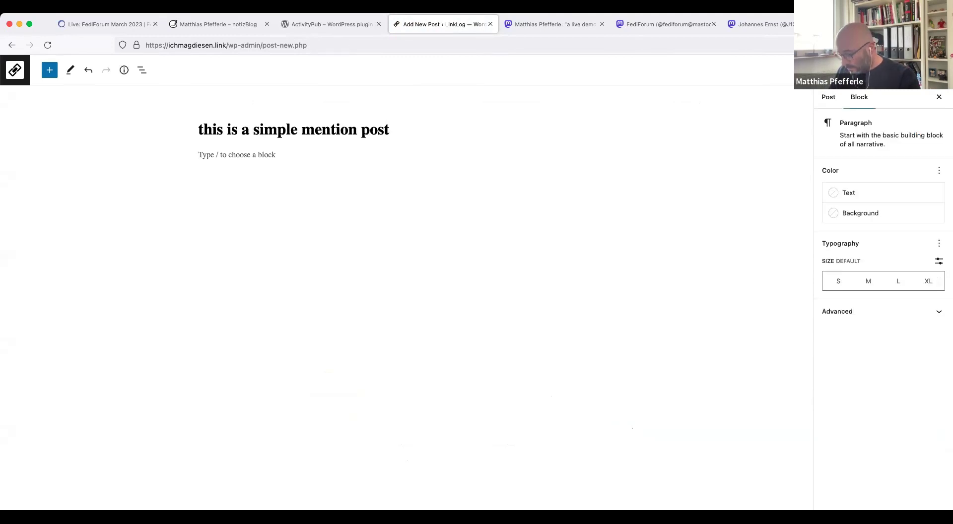
type("ha")
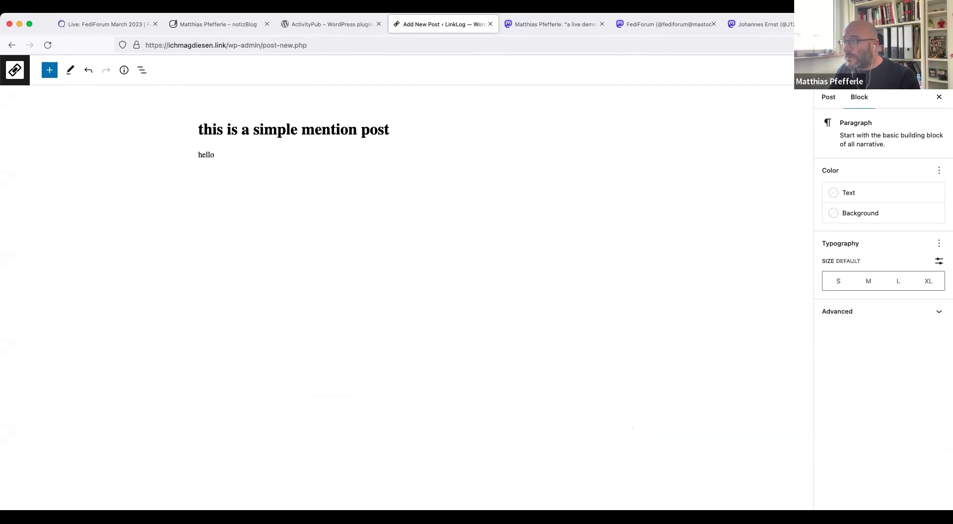
Copy the FediForum account's handle from Mastodon and paste it after 'hello', followed by 'and'.
left_click(674, 27)
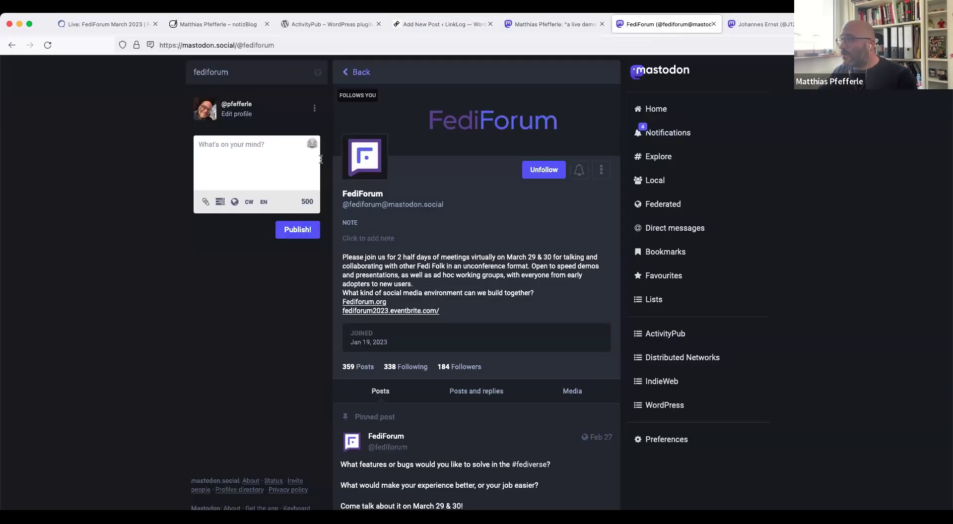
left_click_drag(344, 204, 444, 205)
key("super+c")
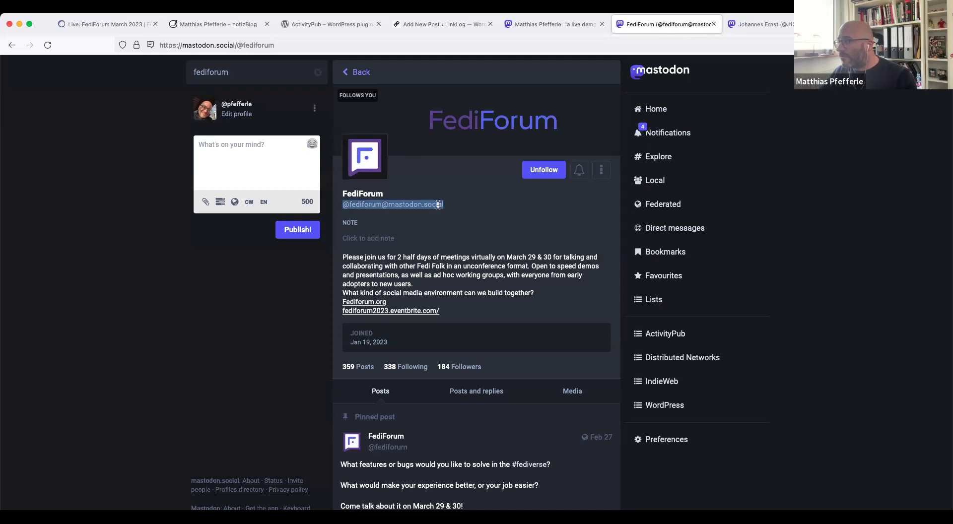
left_click(433, 25)
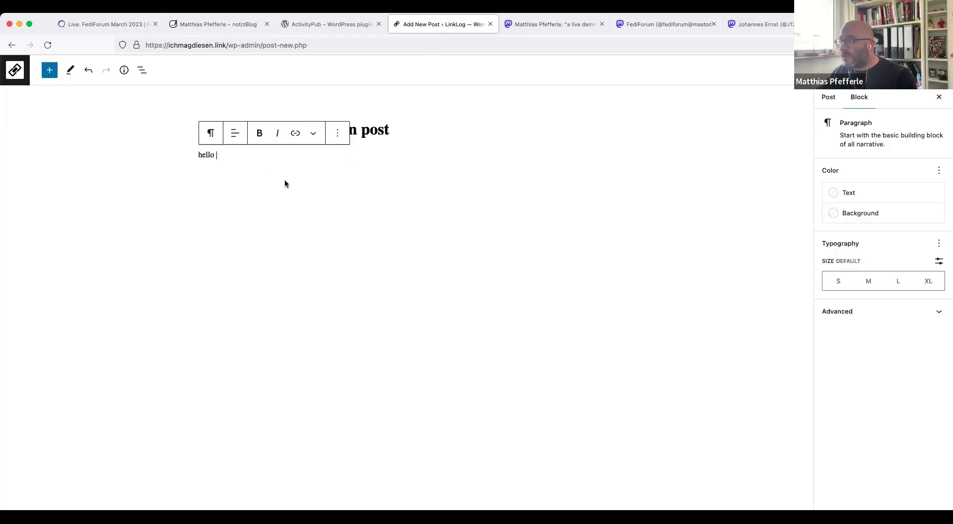
key("super+v")
type("a")
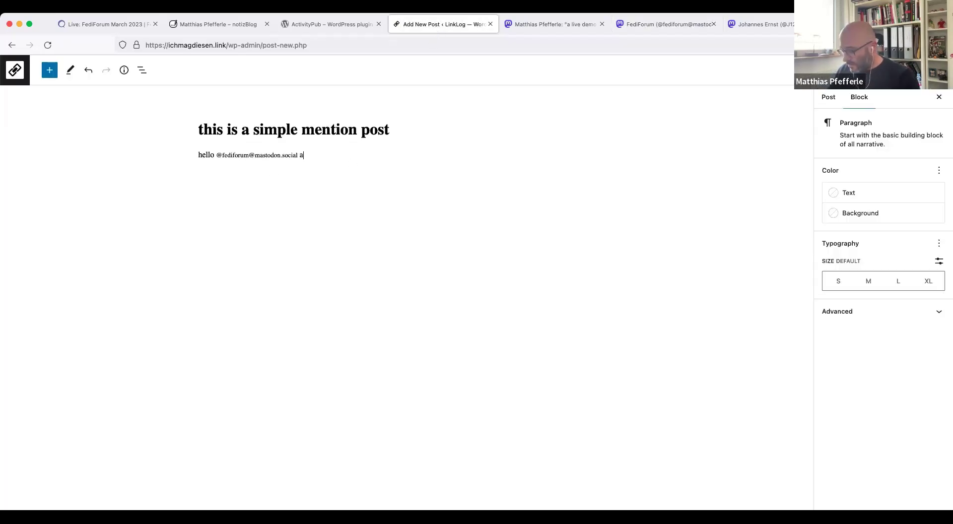
type("nd")
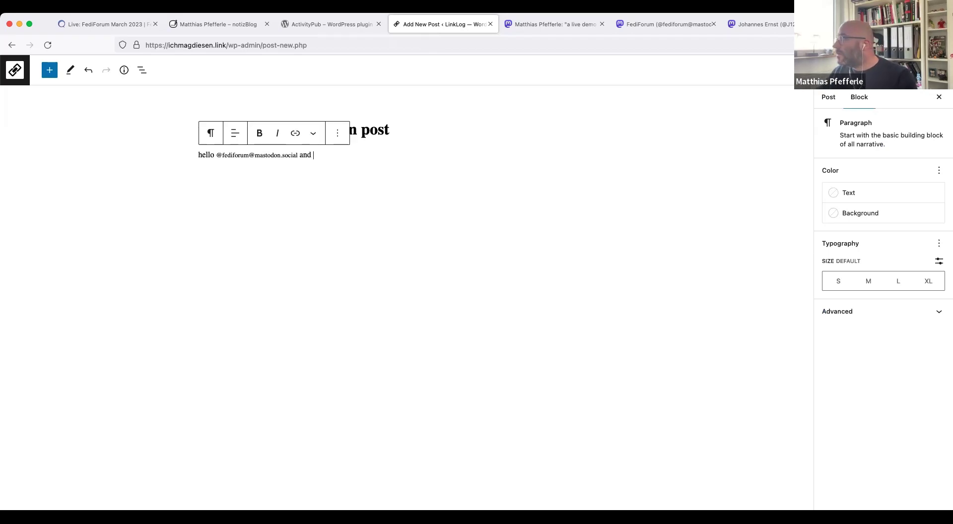
Copy the second account's full handle from Mastodon and paste it after 'and'.
left_click(773, 25)
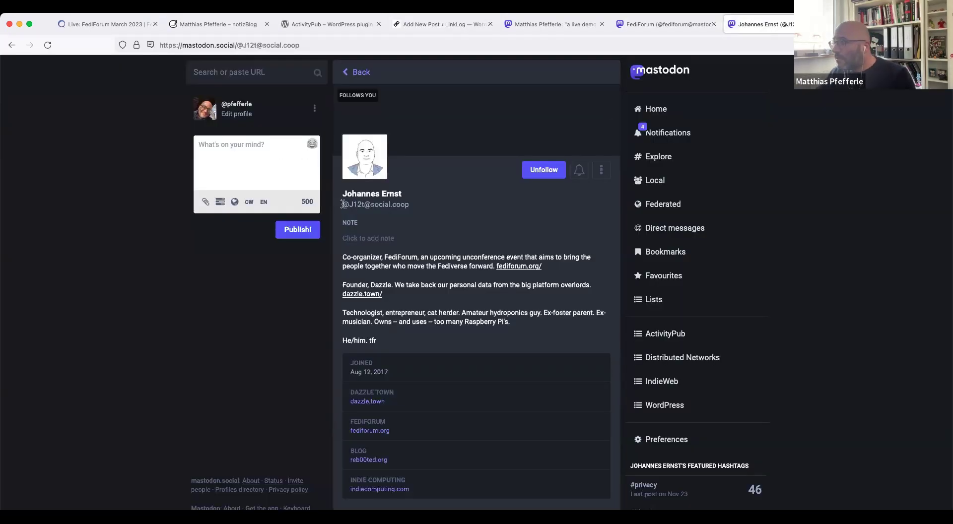
left_click_drag(342, 204, 410, 205)
key("super+c")
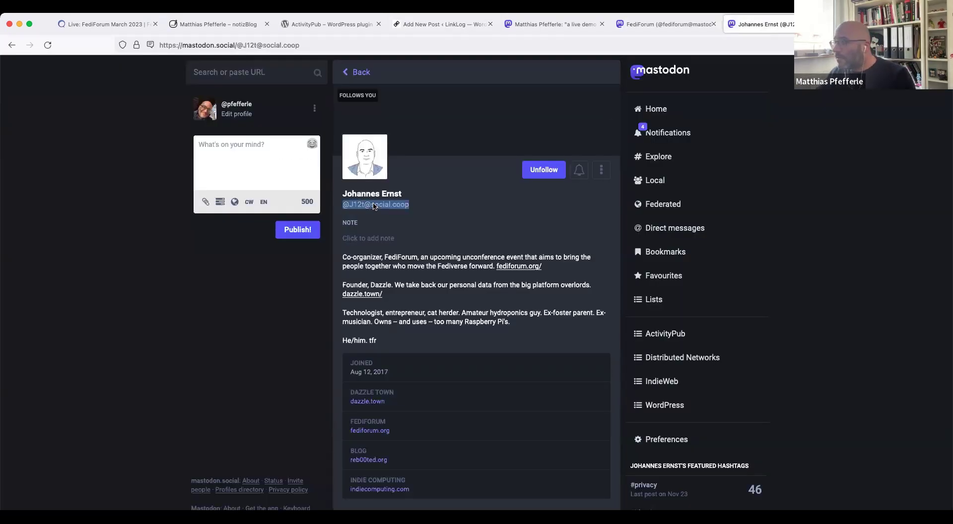
left_click(457, 28)
key("super+v")
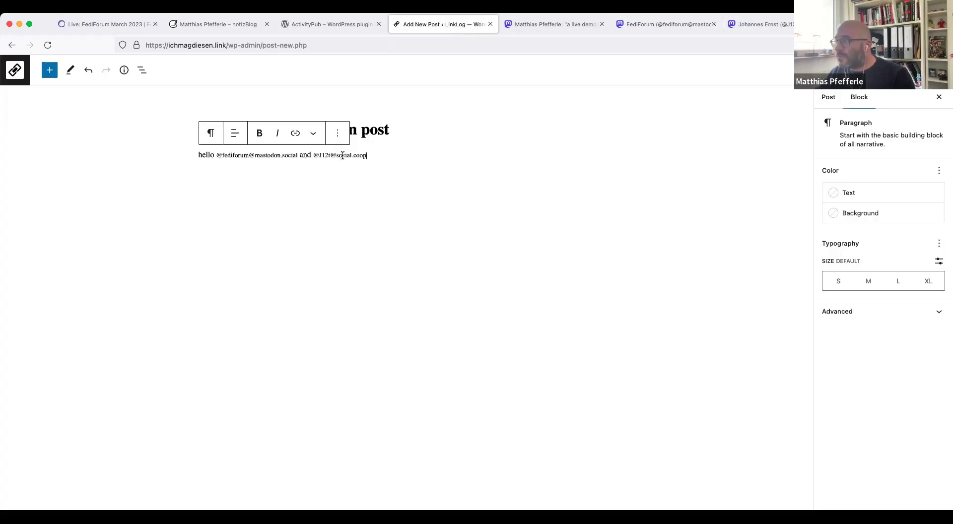
Convert the mention paragraph to a Code block and back to a Paragraph.
double_click(343, 155)
key("super+a")
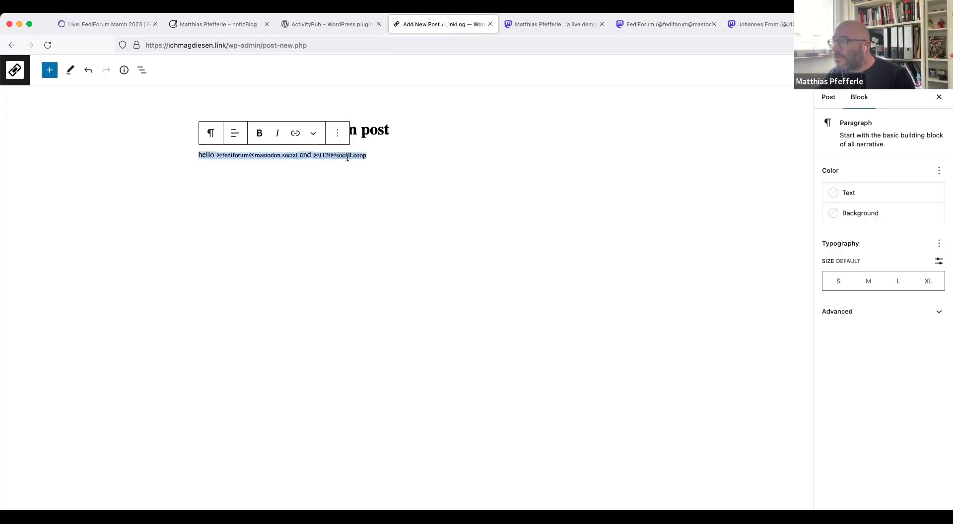
left_click(243, 155)
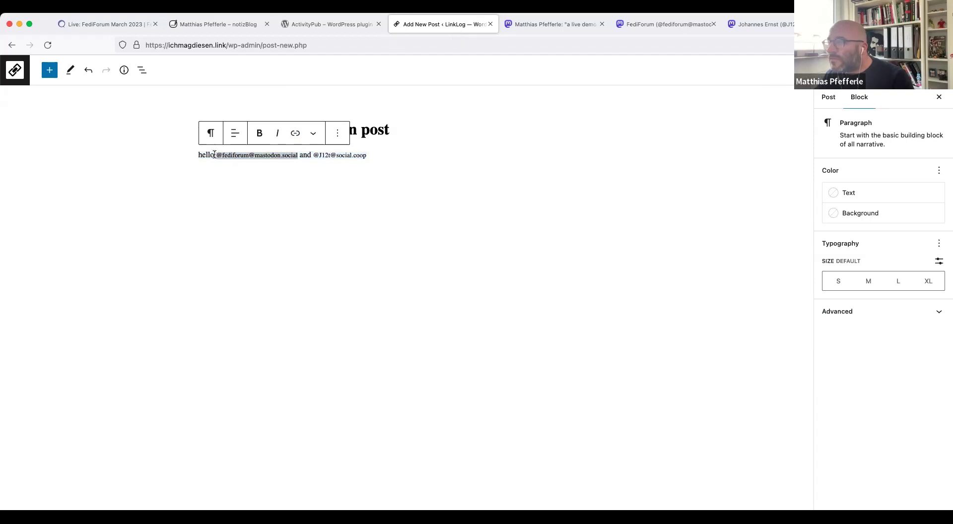
left_click_drag(199, 155, 372, 152)
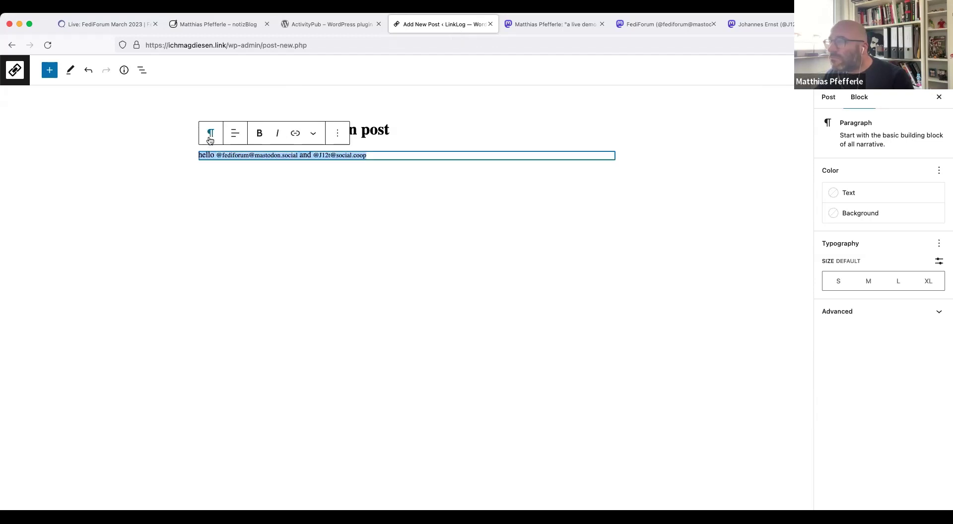
left_click(210, 137)
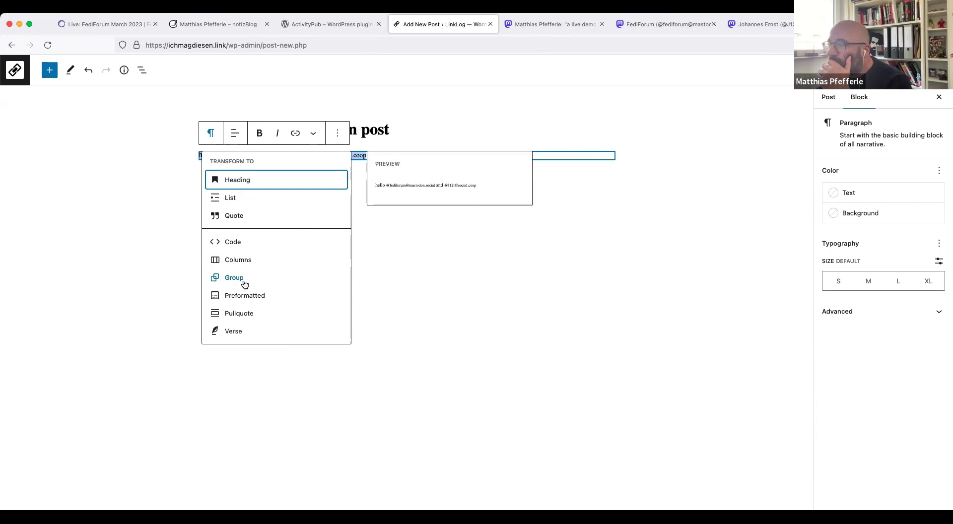
left_click(243, 242)
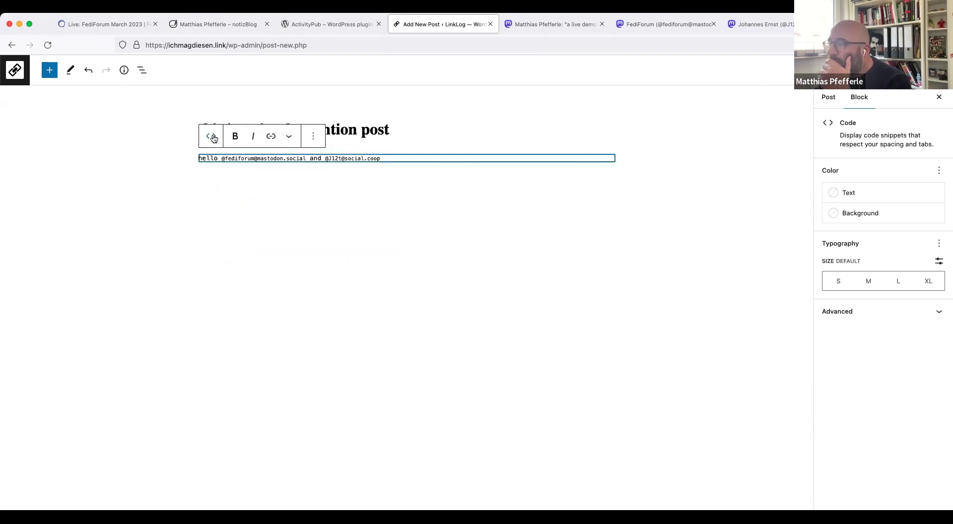
left_click(211, 136)
left_click(229, 183)
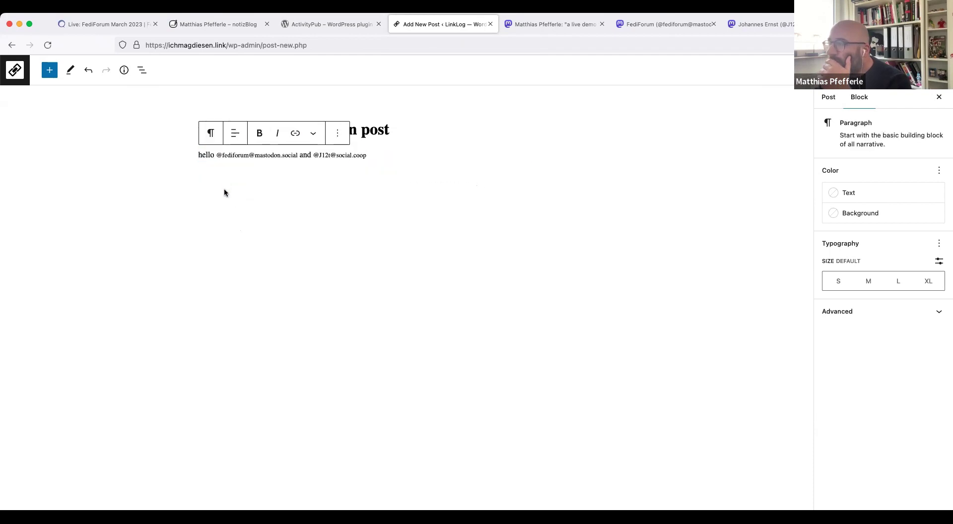
left_click(465, 172)
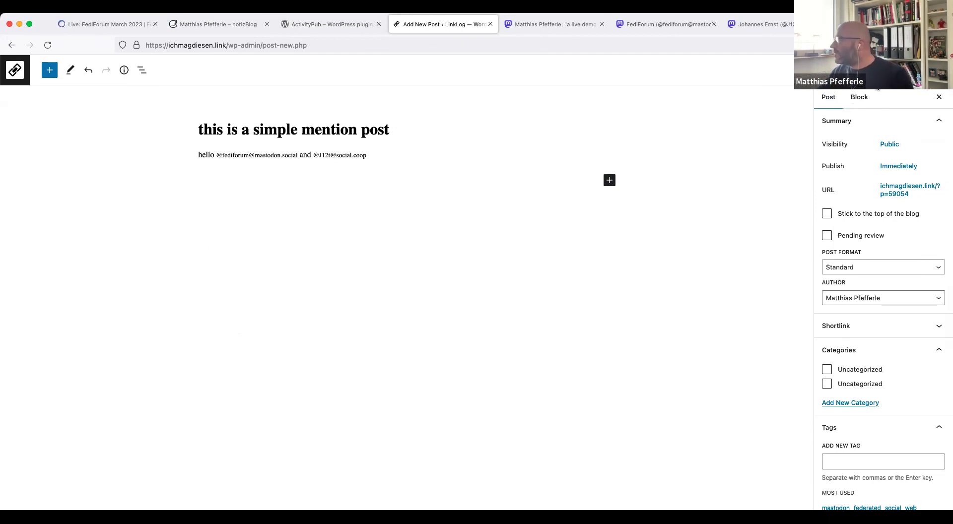
Publish the mention post and view it on the LinkLog blog, where both @-mentions show as short links.
left_click(859, 72)
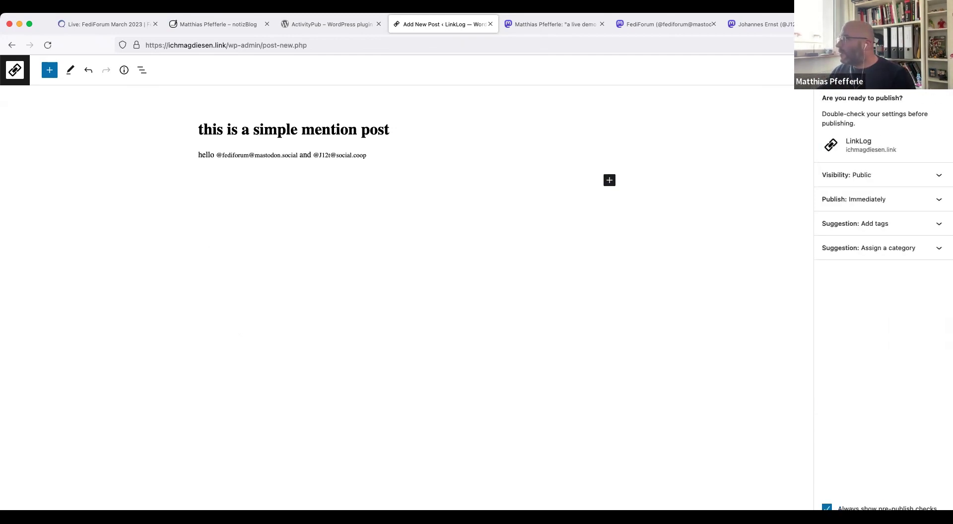
left_click(858, 72)
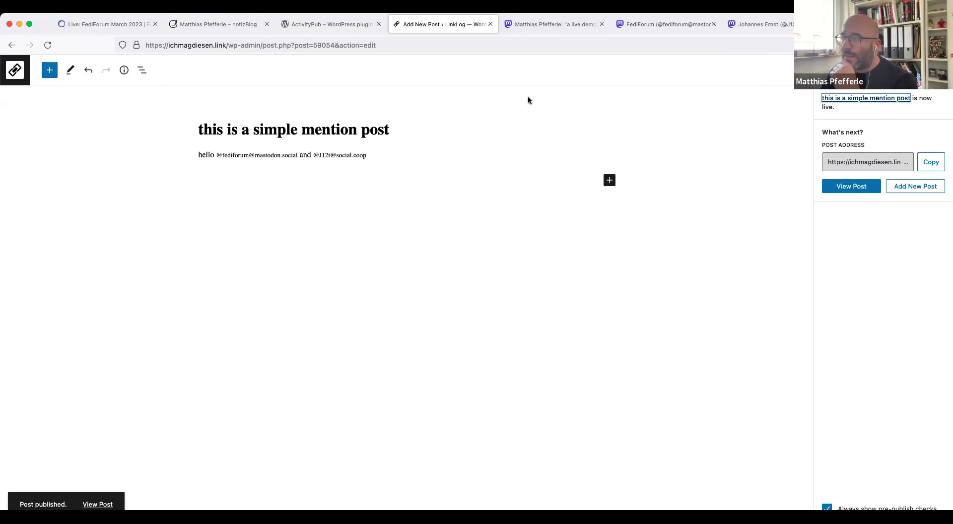
left_click(101, 503)
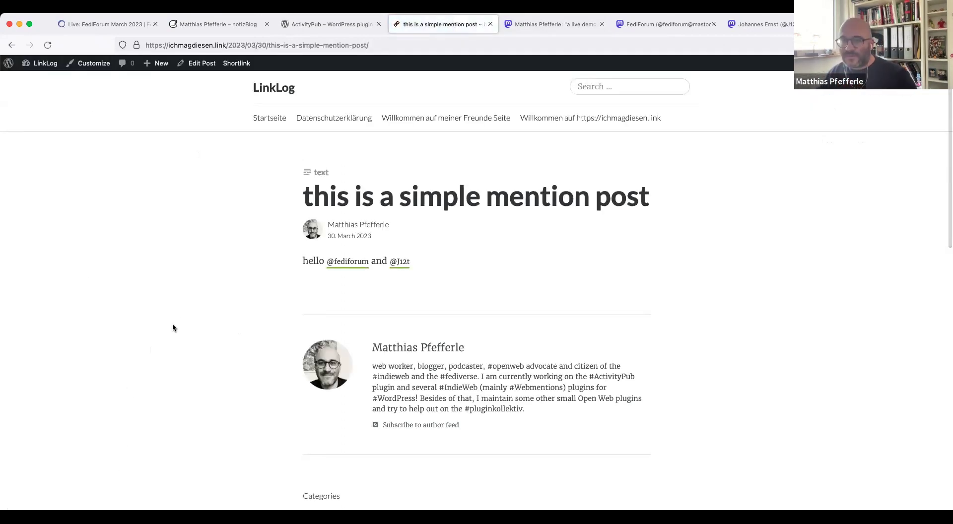
Reply 'hallo and good luck!' to the live demo post on Mastodon, then reload the blog's mention post.
left_click(541, 27)
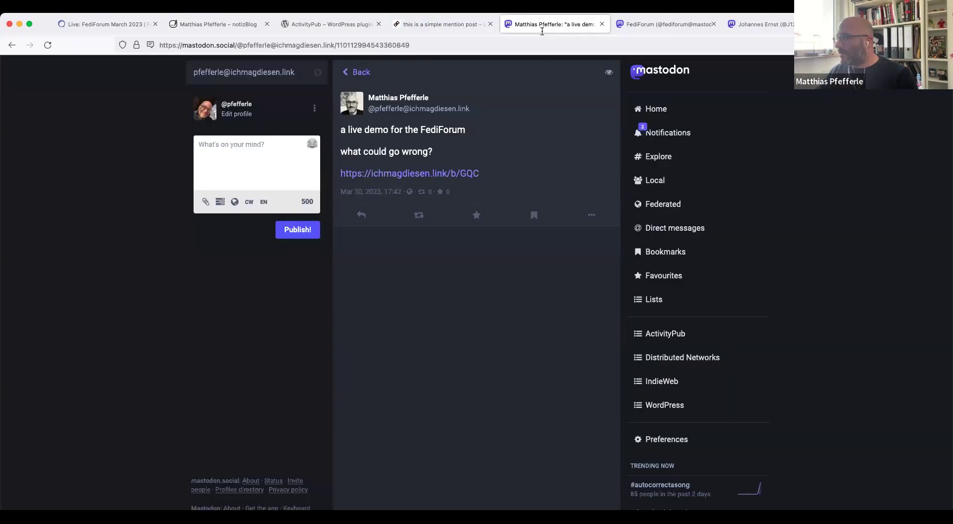
left_click(361, 215)
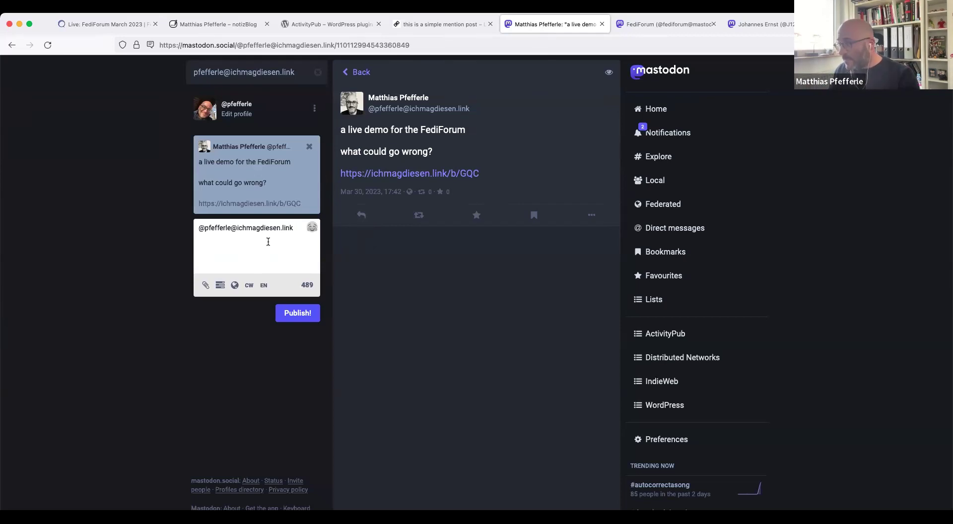
type("hallo and good luck!")
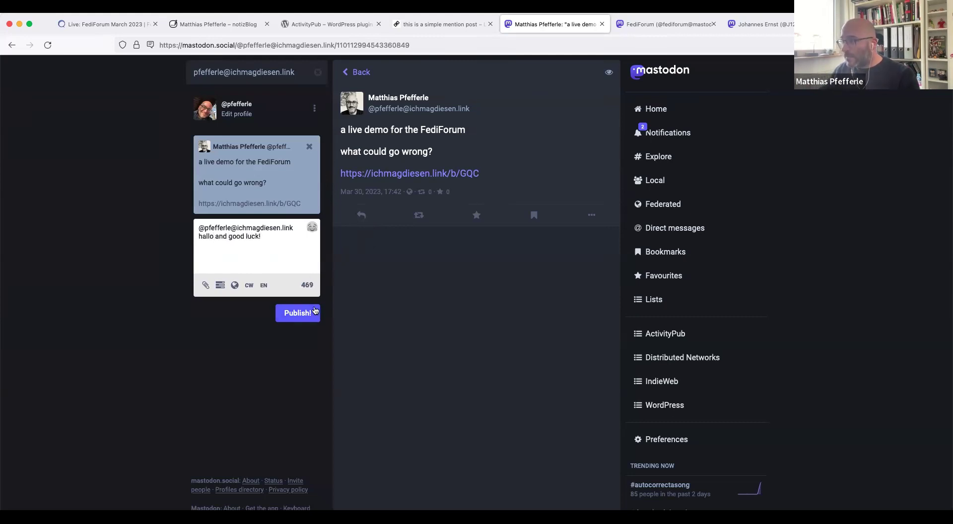
left_click(313, 311)
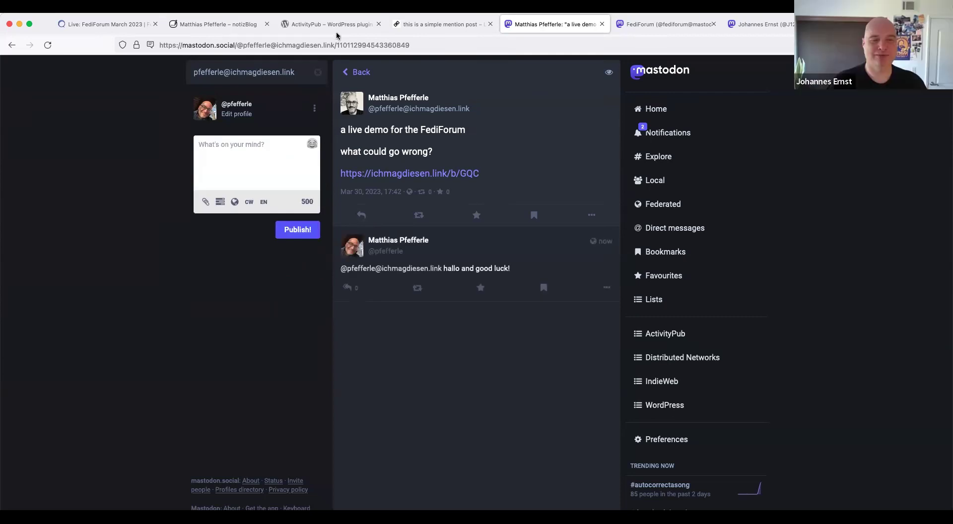
left_click(427, 30)
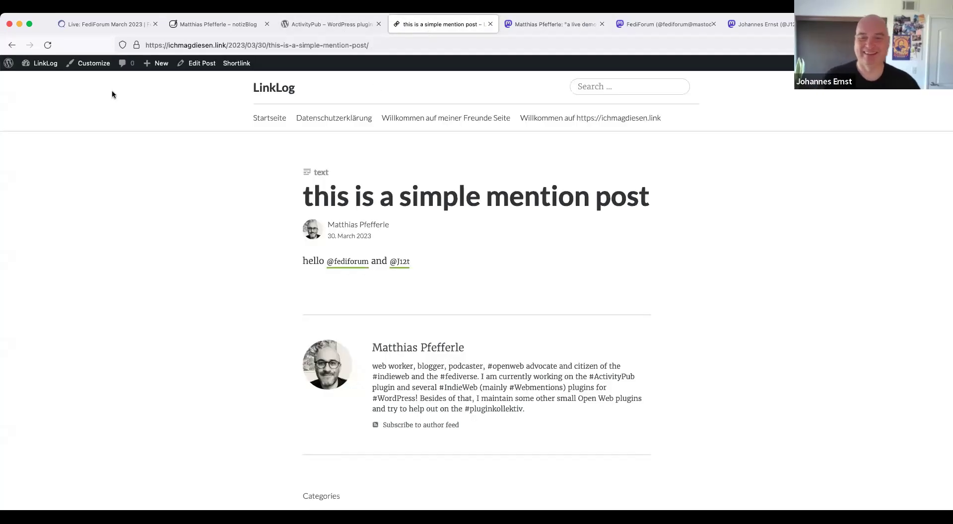
key("super+r")
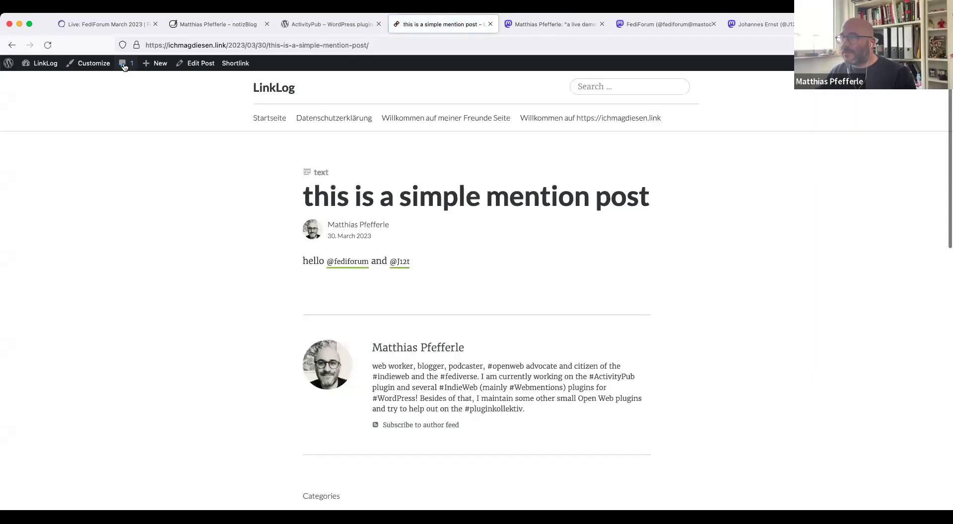
Approve the pending Mastodon reply on the blog's comments page.
left_click(529, 26)
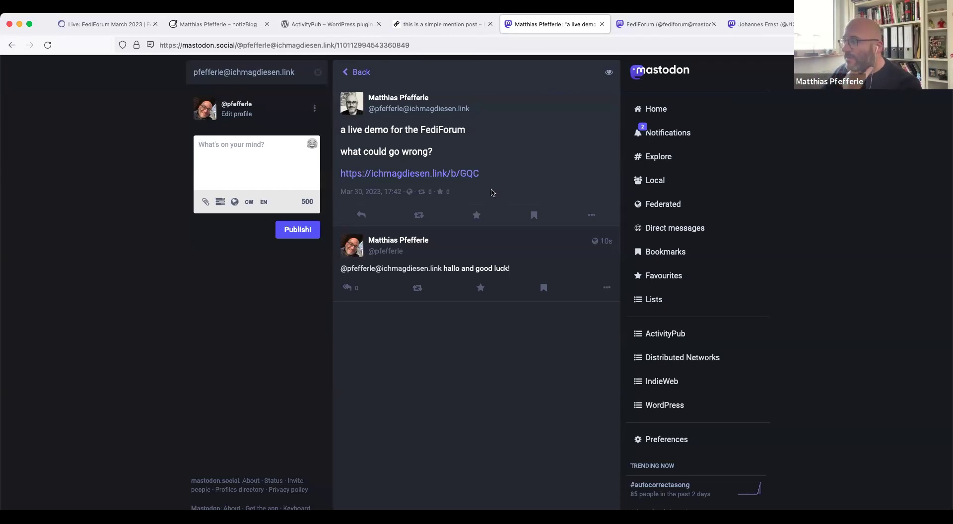
left_click(455, 27)
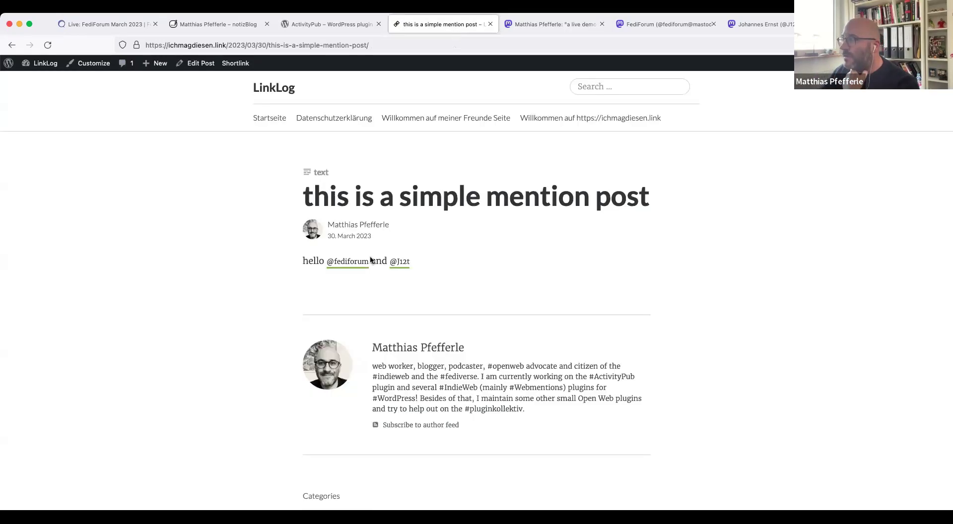
left_click(127, 65)
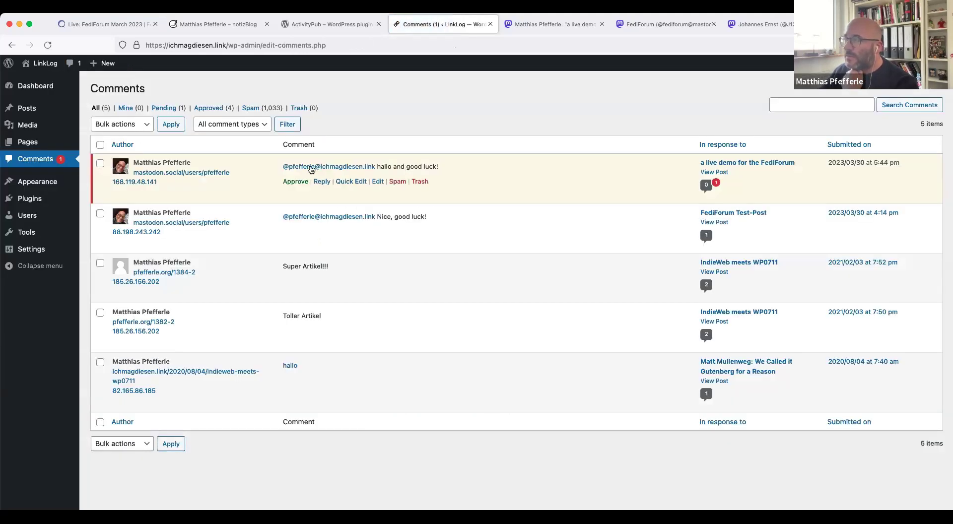
left_click_drag(273, 169, 455, 169)
left_click(454, 181)
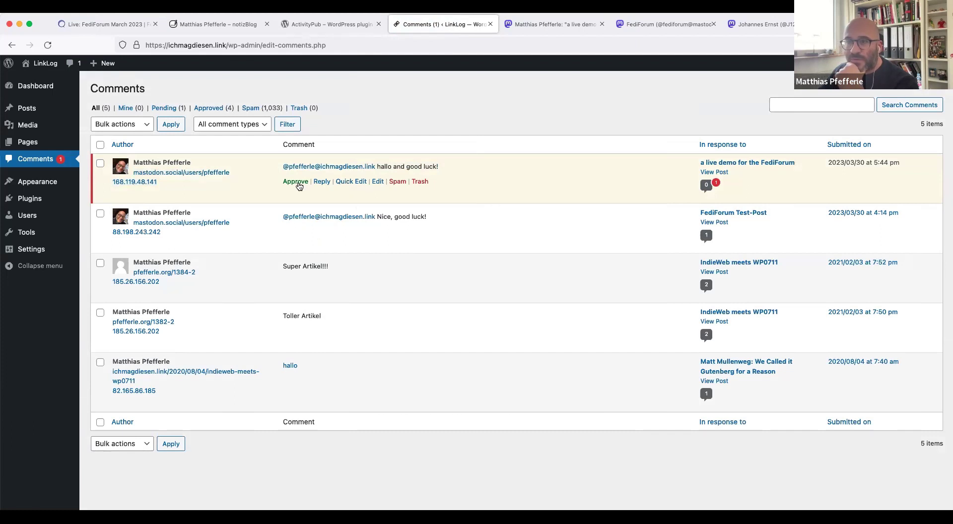
left_click(297, 182)
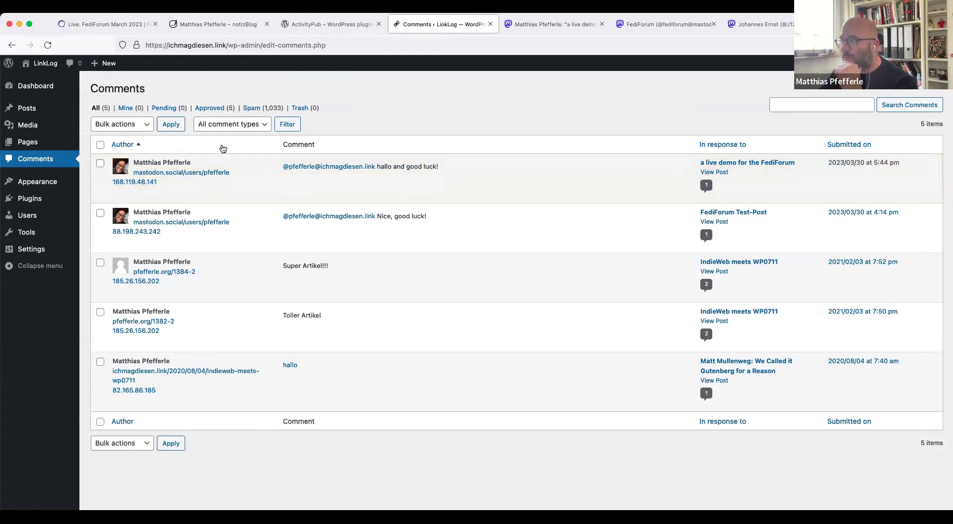
Visit the LinkLog homepage and scroll down to the newly published posts.
mouse_move(146, 176)
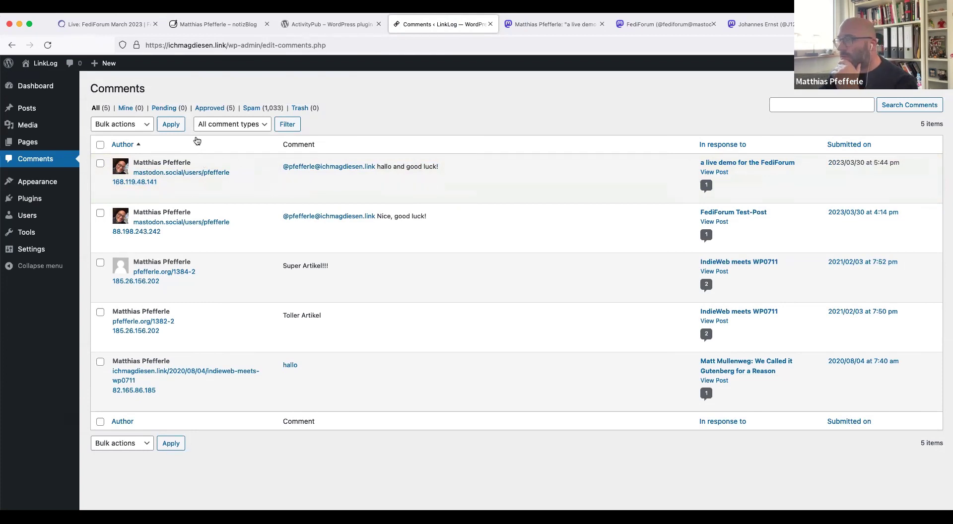
left_click(42, 63)
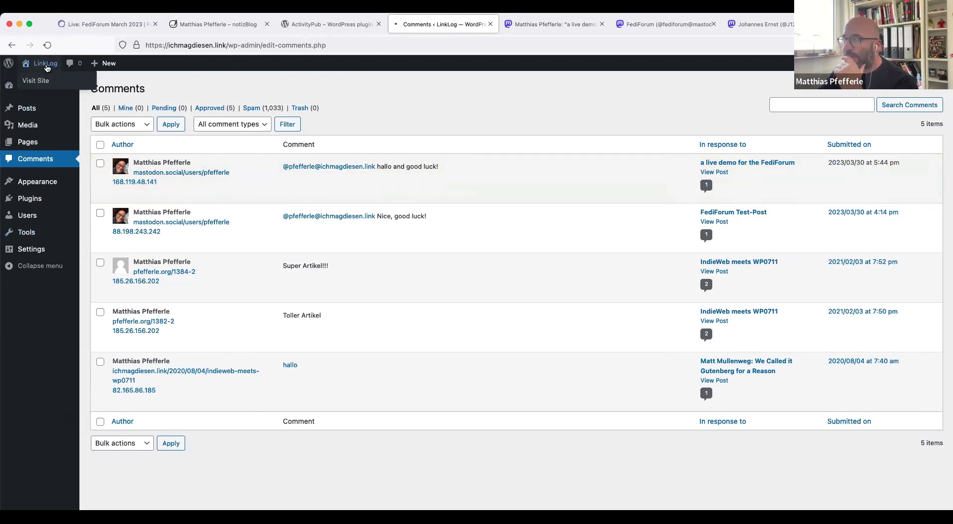
scroll(481, 293, "down", 5)
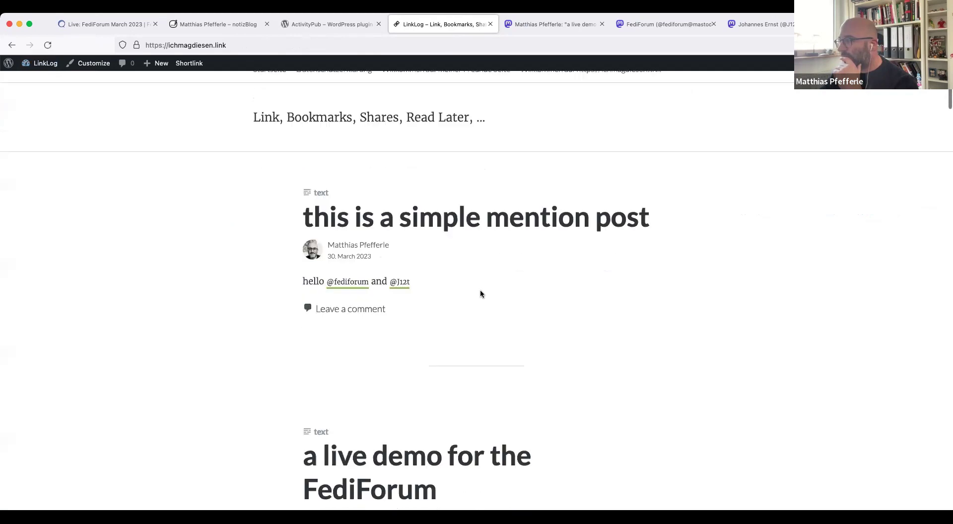
Open the live demo post's '1 Comment' link to see the reply 'hallo and good luck!'.
left_click(342, 346)
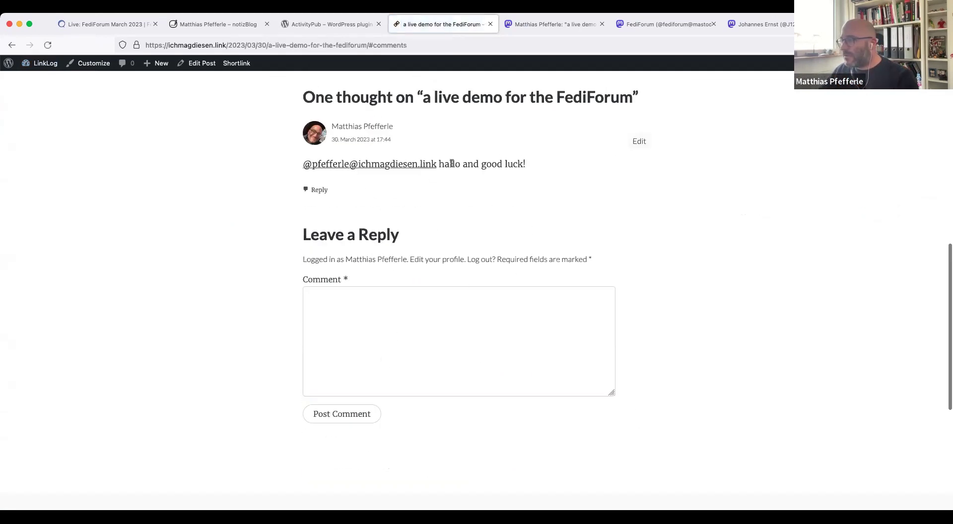